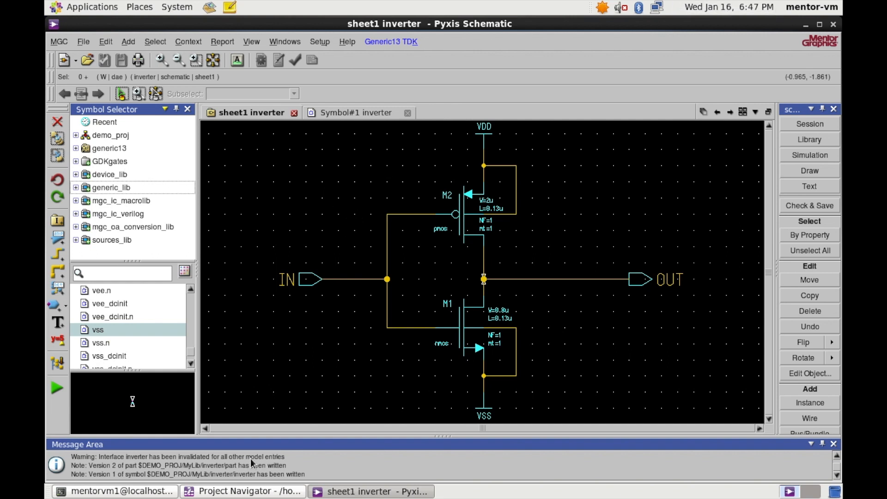
- Expand demo_proj > MyLib in the Project Navigator and select the inverter cell, showing its symbol and schematic
{"action": "left_click", "coordinate": [243, 493]}
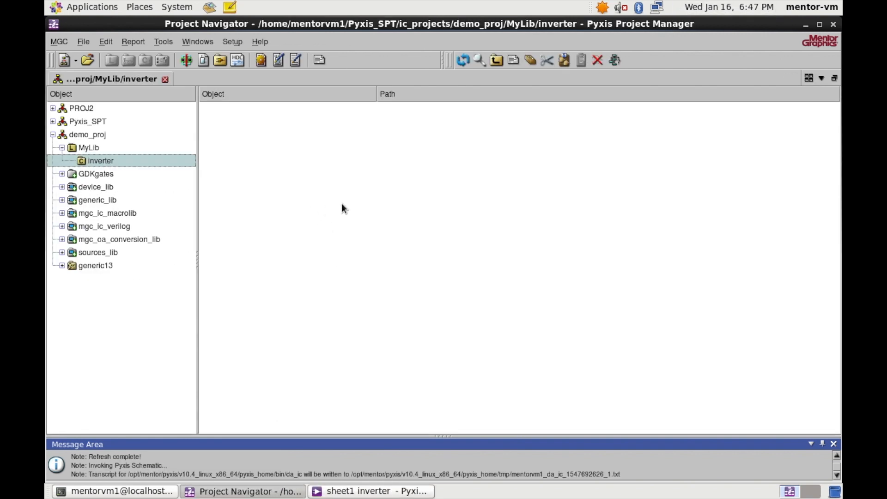
{"action": "left_click", "coordinate": [98, 147]}
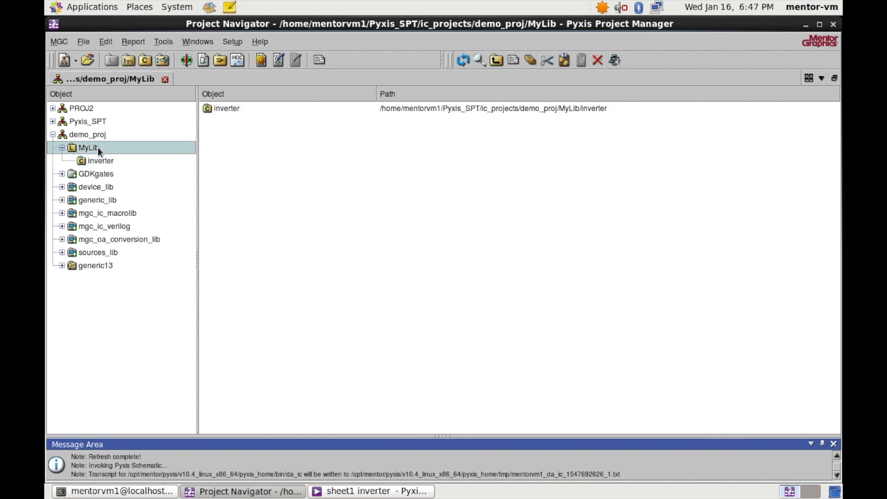
{"action": "left_click", "coordinate": [102, 158]}
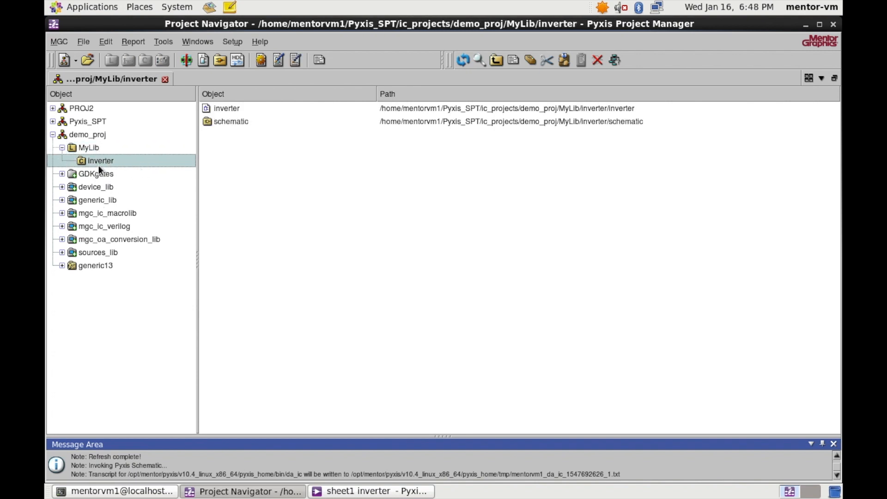
{"action": "left_click", "coordinate": [235, 113]}
{"action": "left_click", "coordinate": [239, 119]}
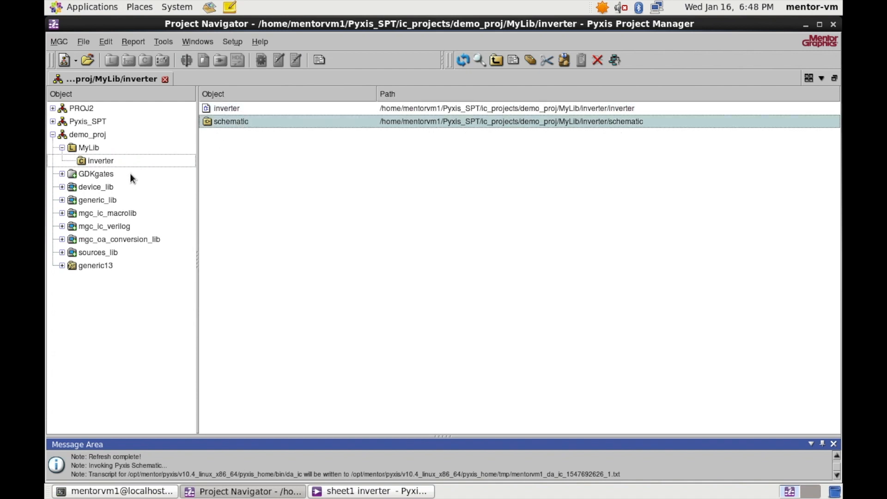
{"action": "left_click", "coordinate": [120, 160]}
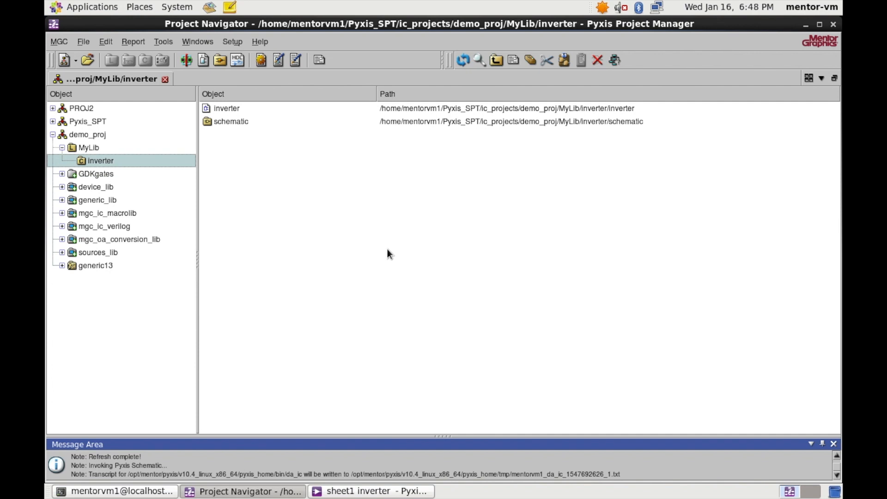
- Create a layout named inverter for the inverter cell, linked to its component with the generic13 process
{"action": "right_click", "coordinate": [111, 159]}
{"action": "mouse_move", "coordinate": [146, 166]}
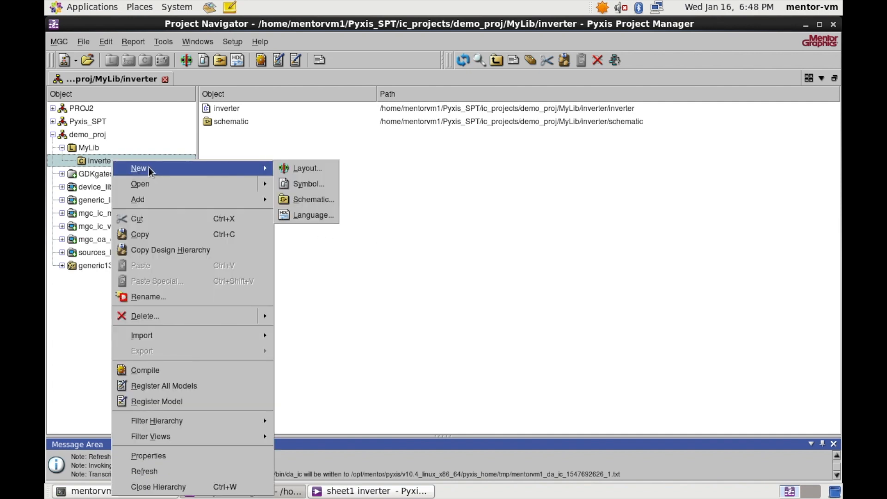
{"action": "left_click", "coordinate": [310, 168]}
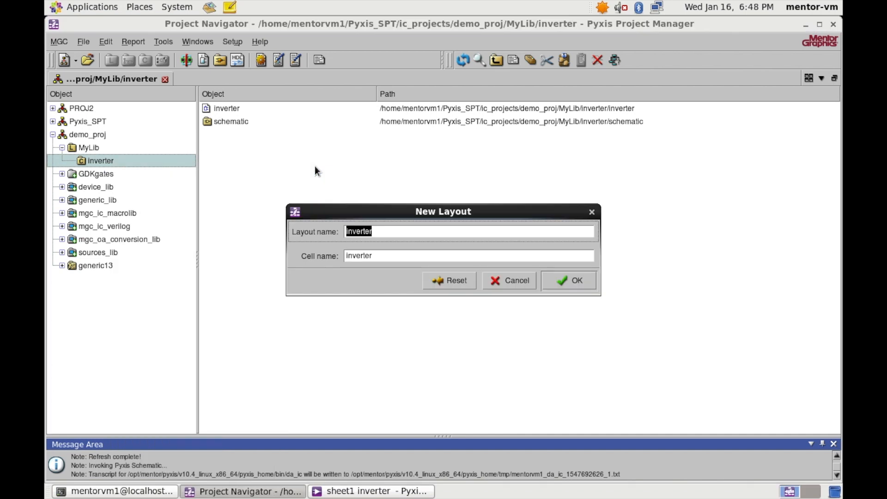
{"action": "left_click", "coordinate": [568, 280]}
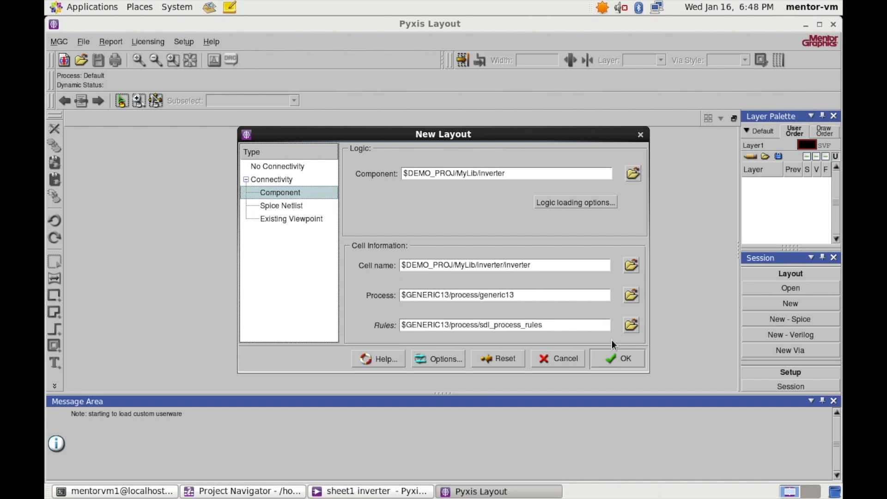
{"action": "left_click", "coordinate": [617, 358]}
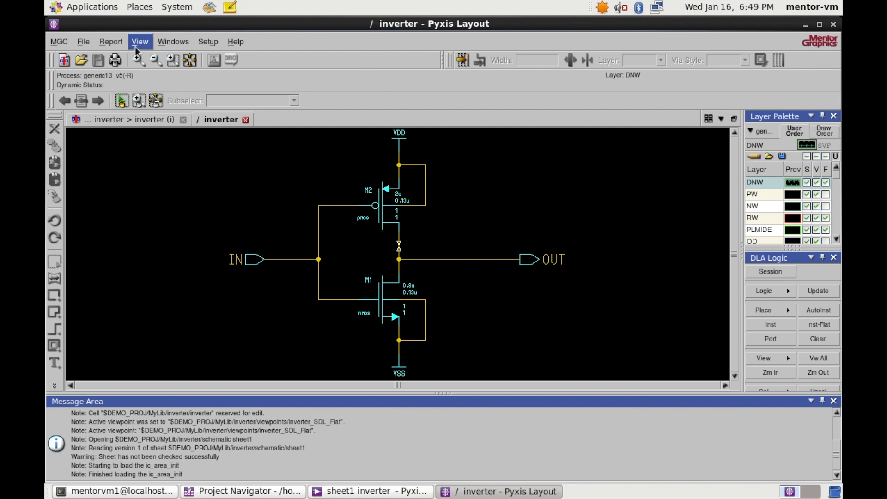
- Set the MGC Setup view to Default with Left Right Tiling instead of tabs
{"action": "left_click", "coordinate": [60, 43]}
{"action": "left_click", "coordinate": [59, 43]}
{"action": "left_click", "coordinate": [60, 44]}
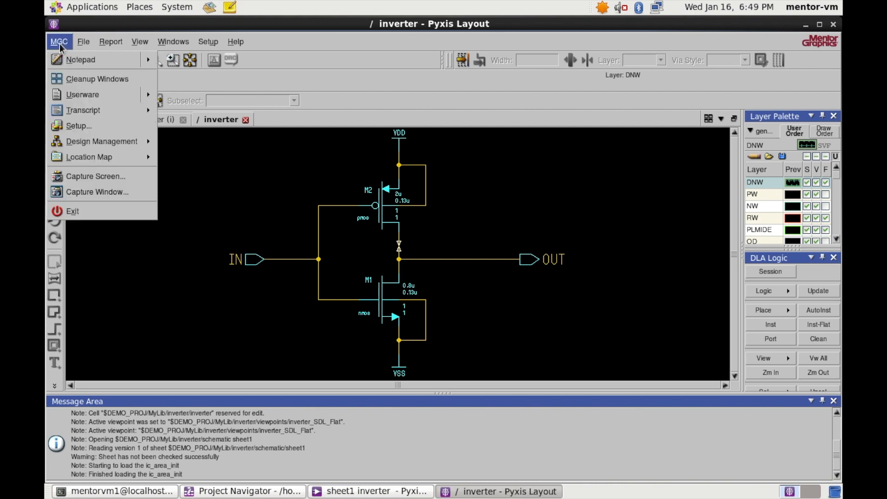
{"action": "left_click", "coordinate": [91, 131]}
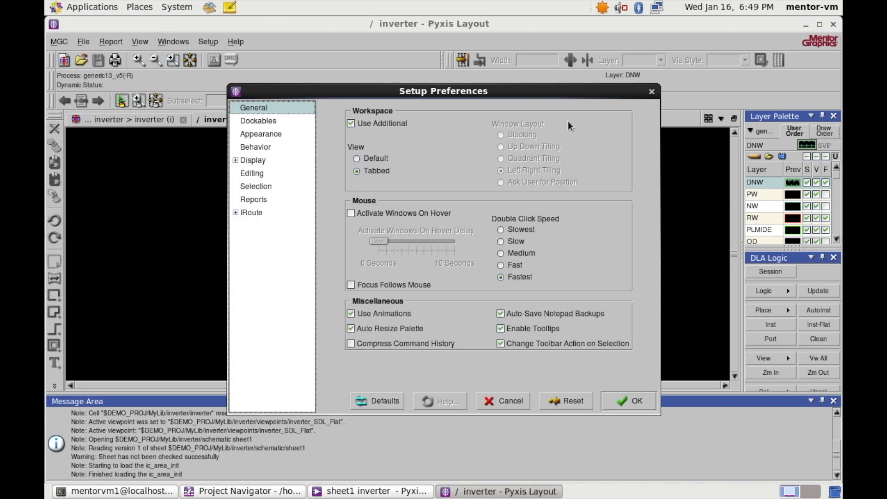
{"action": "left_click", "coordinate": [357, 159]}
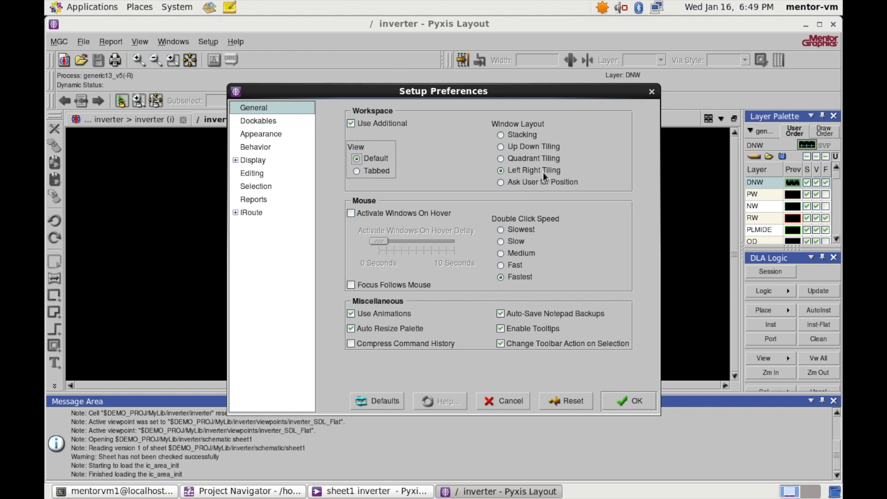
{"action": "left_click", "coordinate": [630, 402]}
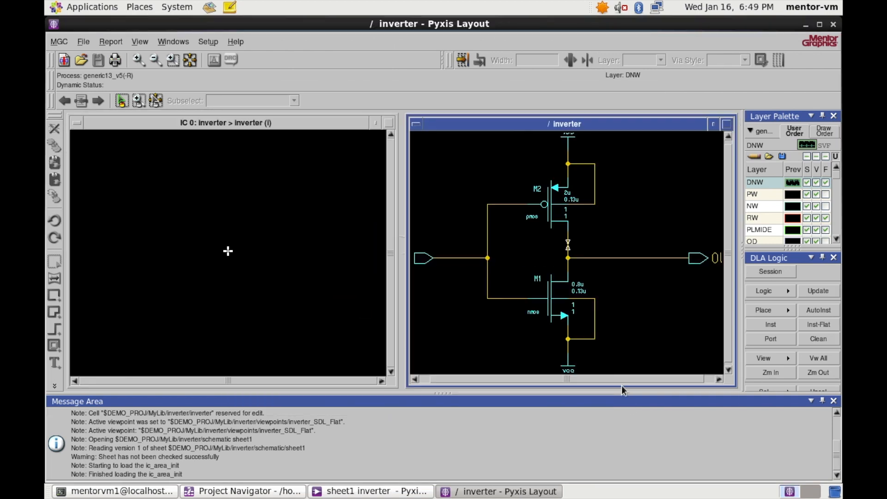
- Make the empty inverter layout window the active editing window
{"action": "left_click", "coordinate": [277, 131]}
{"action": "left_click", "coordinate": [502, 123]}
{"action": "left_click", "coordinate": [541, 120]}
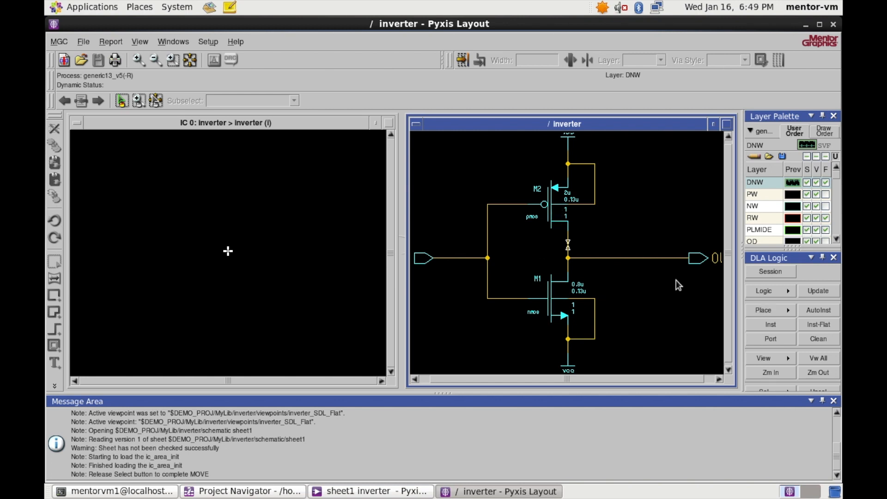
{"action": "left_click", "coordinate": [309, 131]}
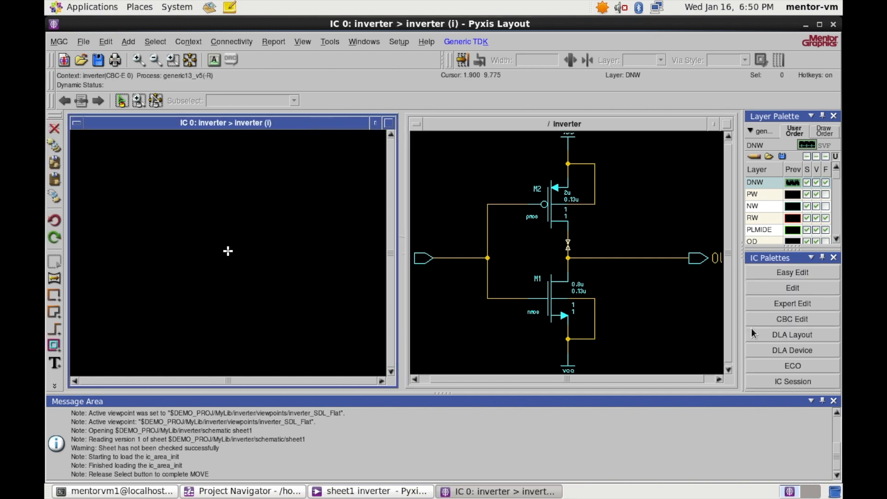
- Place the nmos M1 instance in the layout from the DLA Layout palette
{"action": "left_click", "coordinate": [793, 335]}
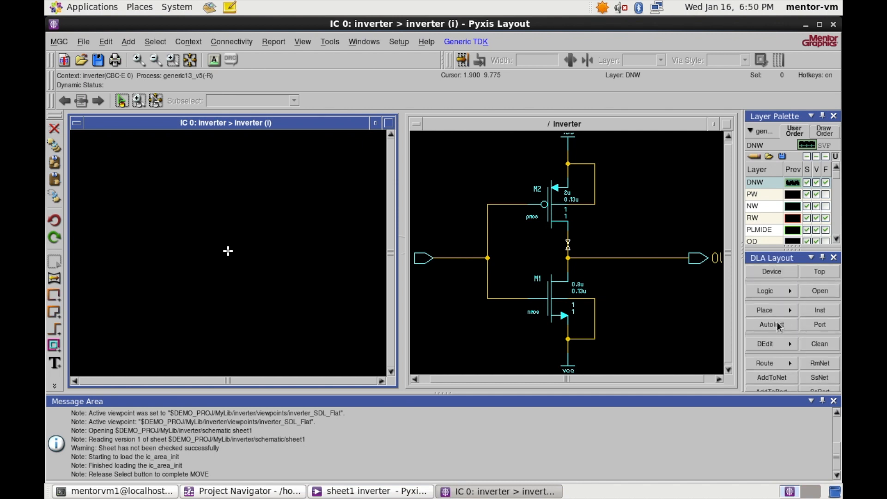
{"action": "left_click", "coordinate": [821, 310]}
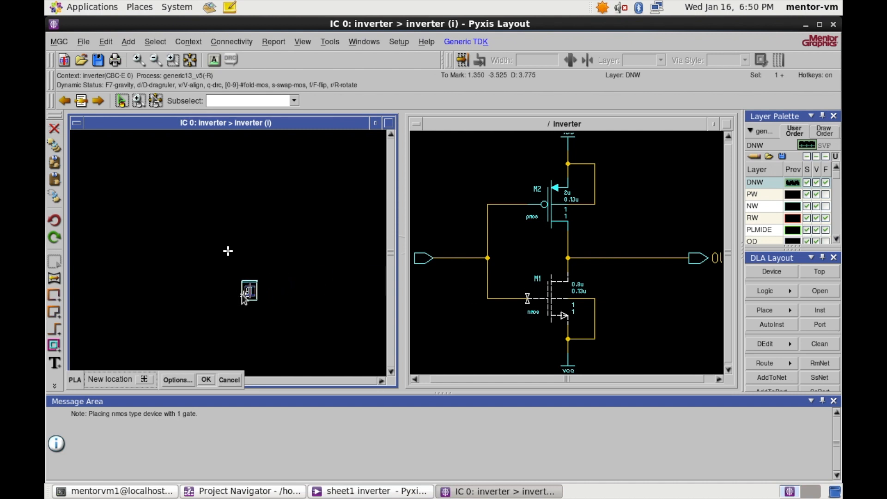
{"action": "scroll", "coordinate": [236, 292], "scroll_direction": "up", "scroll_amount": 2}
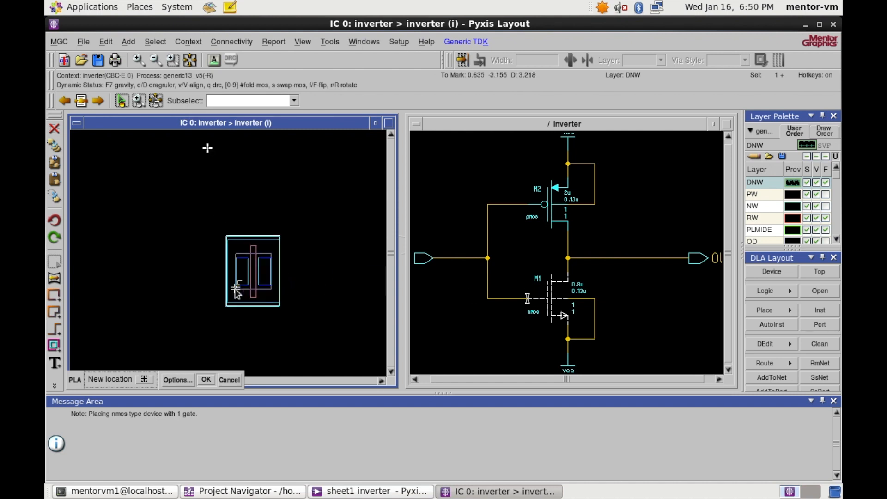
{"action": "scroll", "coordinate": [235, 288], "scroll_direction": "down", "scroll_amount": 2}
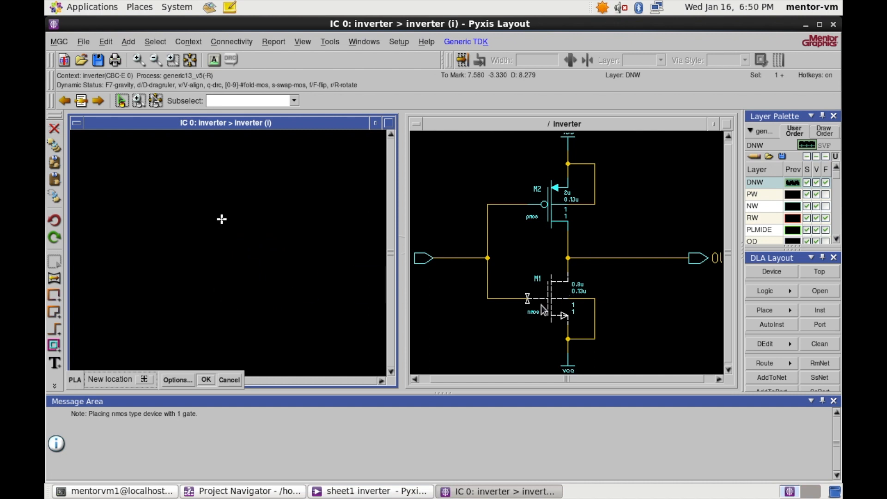
{"action": "scroll", "coordinate": [215, 292], "scroll_direction": "down", "scroll_amount": 2}
{"action": "scroll", "coordinate": [217, 292], "scroll_direction": "up", "scroll_amount": 2}
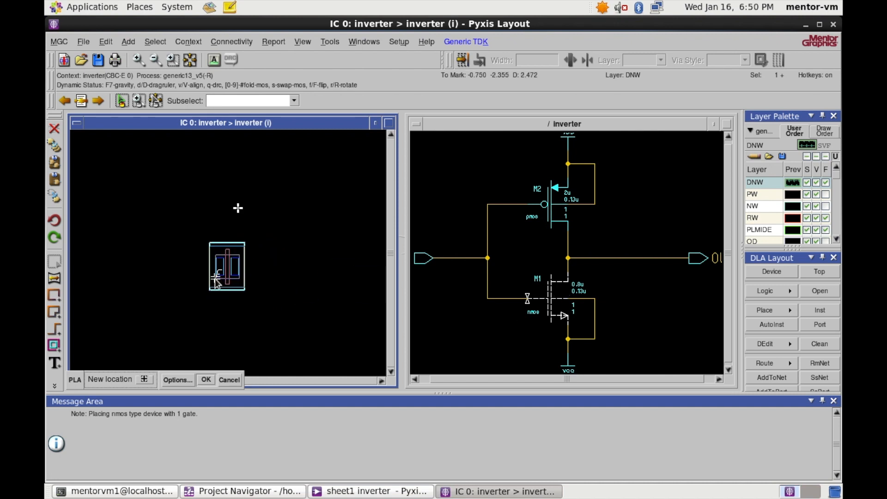
{"action": "left_click", "coordinate": [224, 289]}
- Place the pmos M2 instance above the nmos
{"action": "left_click", "coordinate": [557, 206]}
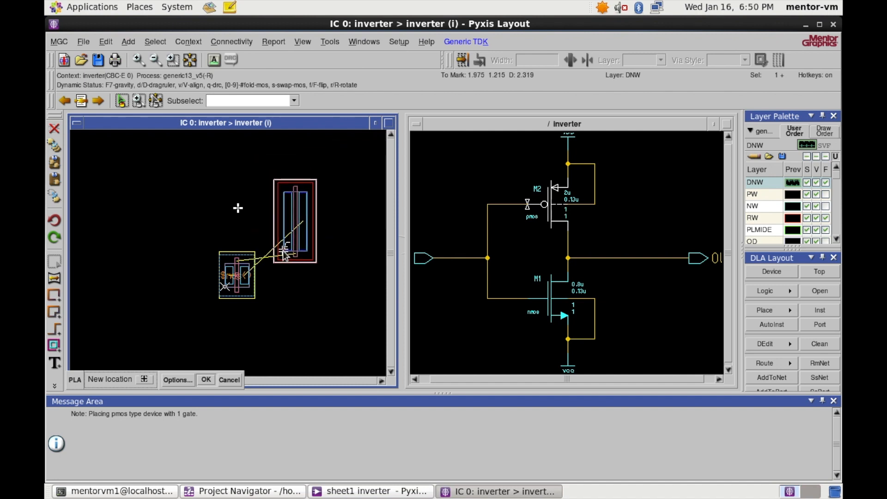
{"action": "scroll", "coordinate": [272, 253], "scroll_direction": "up", "scroll_amount": 1}
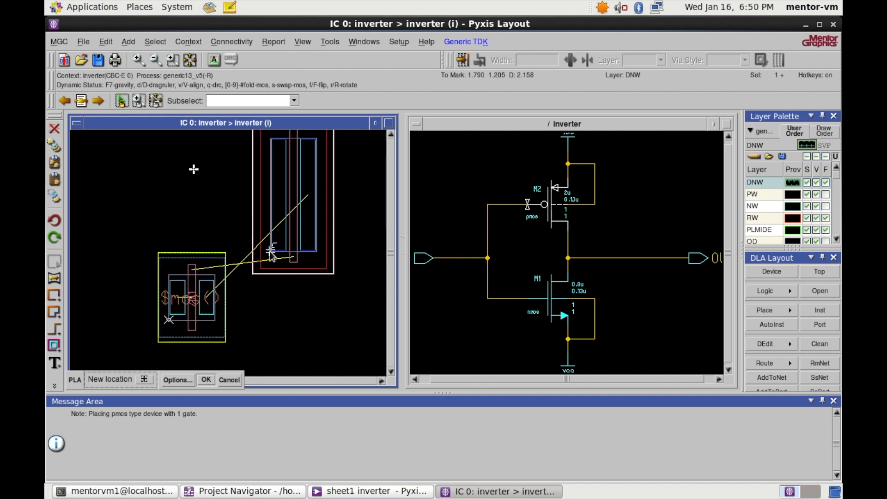
{"action": "scroll", "coordinate": [256, 276], "scroll_direction": "up", "scroll_amount": 2}
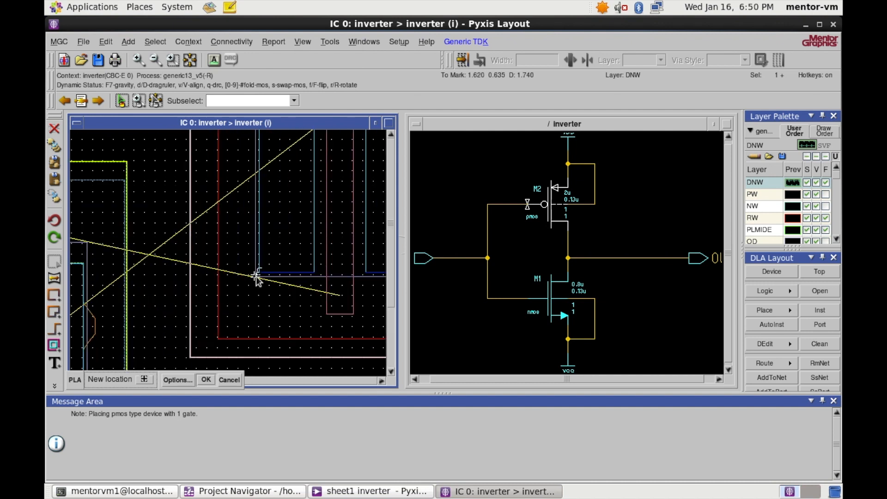
{"action": "scroll", "coordinate": [256, 276], "scroll_direction": "down", "scroll_amount": 4}
{"action": "scroll", "coordinate": [225, 240], "scroll_direction": "up", "scroll_amount": 2}
{"action": "left_click", "coordinate": [225, 240]}
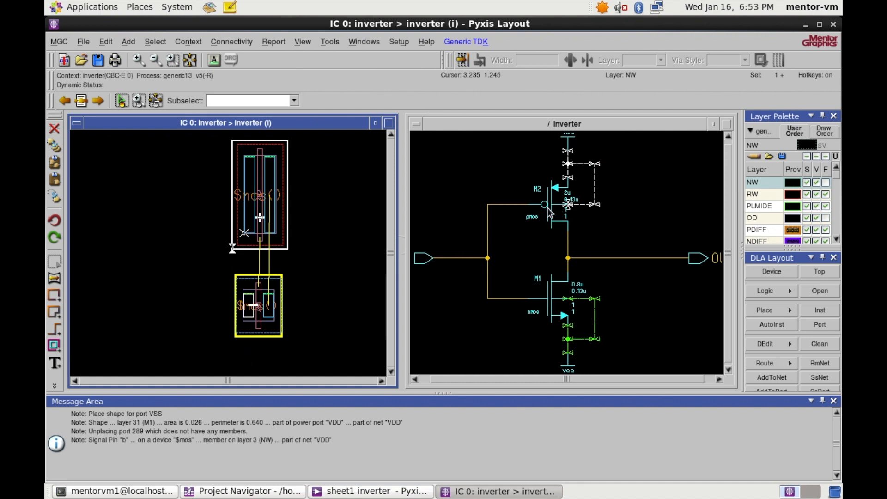
{"action": "left_click", "coordinate": [515, 218]}
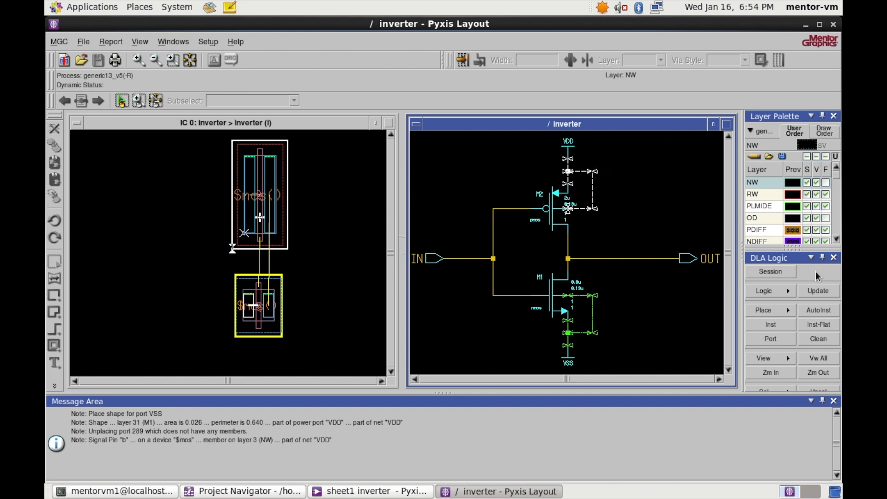
- Place the VDD port shape on the M1 layer above the pmos transistor
{"action": "left_click", "coordinate": [297, 124]}
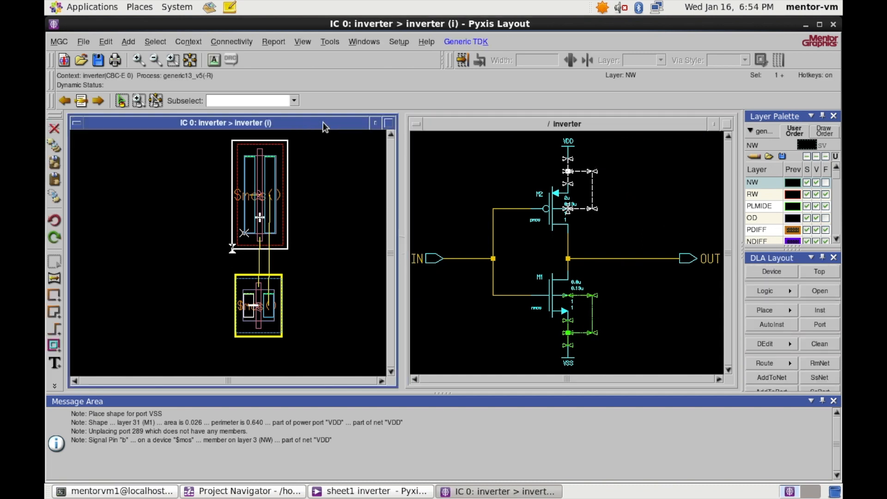
{"action": "left_click", "coordinate": [820, 325]}
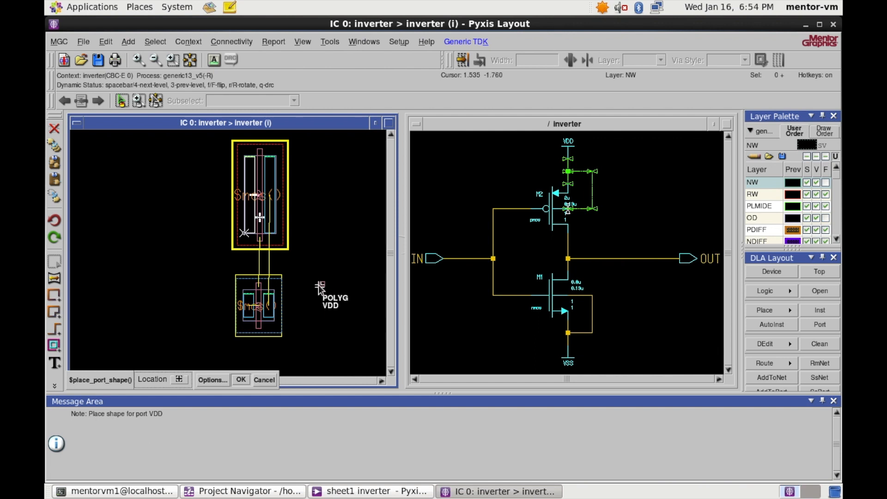
{"action": "scroll", "coordinate": [318, 285], "scroll_direction": "down", "scroll_amount": 1}
{"action": "scroll", "coordinate": [318, 286], "scroll_direction": "up", "scroll_amount": 2}
{"action": "scroll", "coordinate": [317, 292], "scroll_direction": "down", "scroll_amount": 2}
{"action": "scroll", "coordinate": [317, 292], "scroll_direction": "up", "scroll_amount": 2}
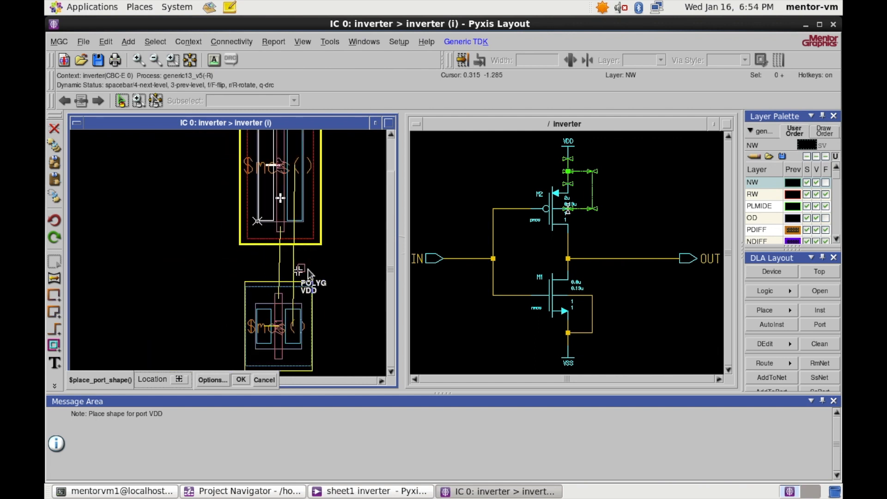
{"action": "scroll", "coordinate": [325, 276], "scroll_direction": "down", "scroll_amount": 1}
{"action": "scroll", "coordinate": [323, 273], "scroll_direction": "up", "scroll_amount": 1}
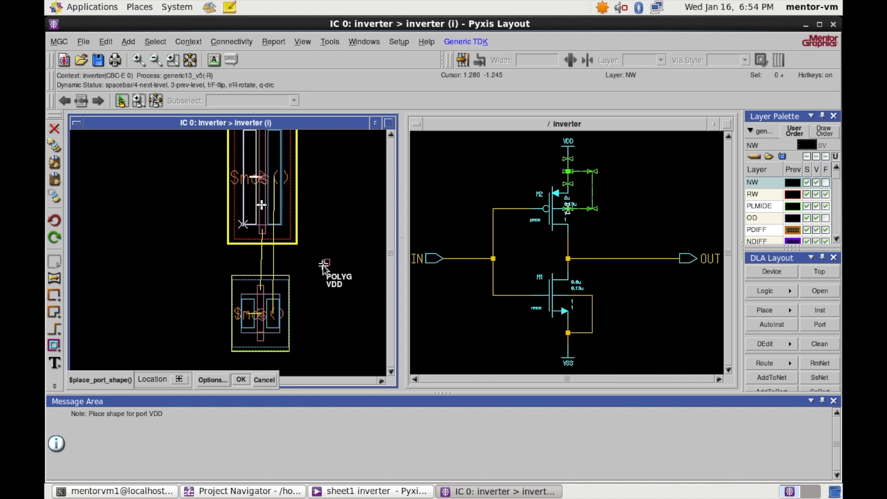
{"action": "key", "text": "space"}
{"action": "scroll", "coordinate": [324, 265], "scroll_direction": "down", "scroll_amount": 1}
{"action": "scroll", "coordinate": [322, 296], "scroll_direction": "up", "scroll_amount": 2}
{"action": "scroll", "coordinate": [282, 317], "scroll_direction": "down", "scroll_amount": 2}
{"action": "scroll", "coordinate": [258, 324], "scroll_direction": "up", "scroll_amount": 1}
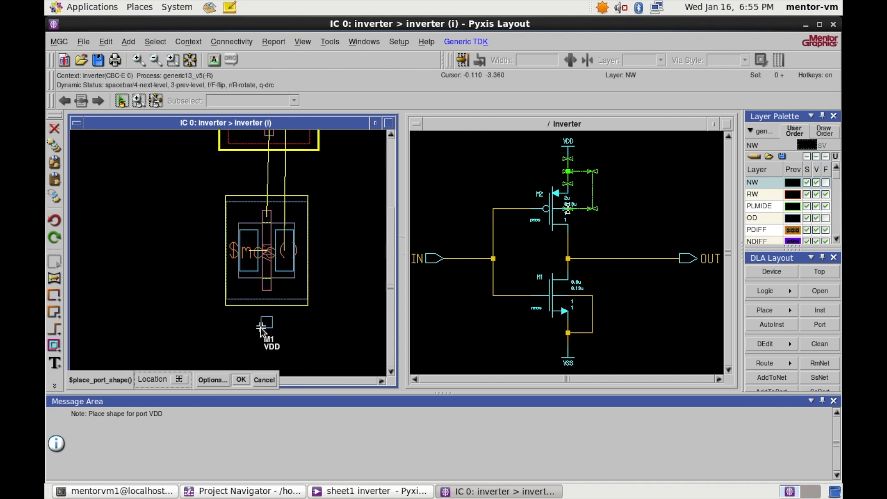
{"action": "scroll", "coordinate": [255, 285], "scroll_direction": "down", "scroll_amount": 2}
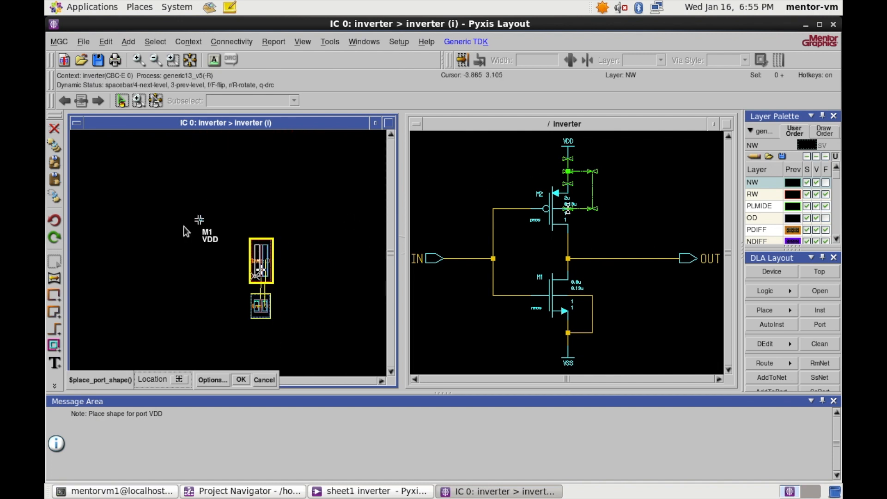
{"action": "scroll", "coordinate": [194, 234], "scroll_direction": "up", "scroll_amount": 1}
{"action": "scroll", "coordinate": [280, 244], "scroll_direction": "up", "scroll_amount": 1}
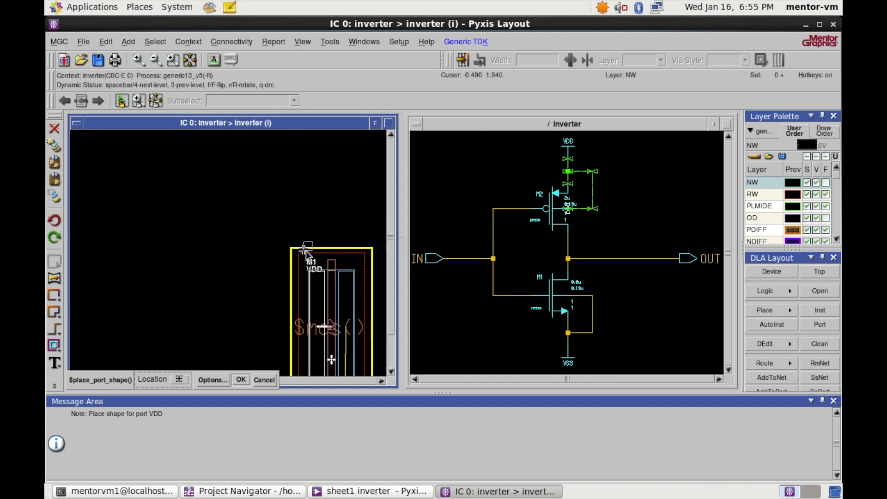
{"action": "left_click", "coordinate": [291, 231]}
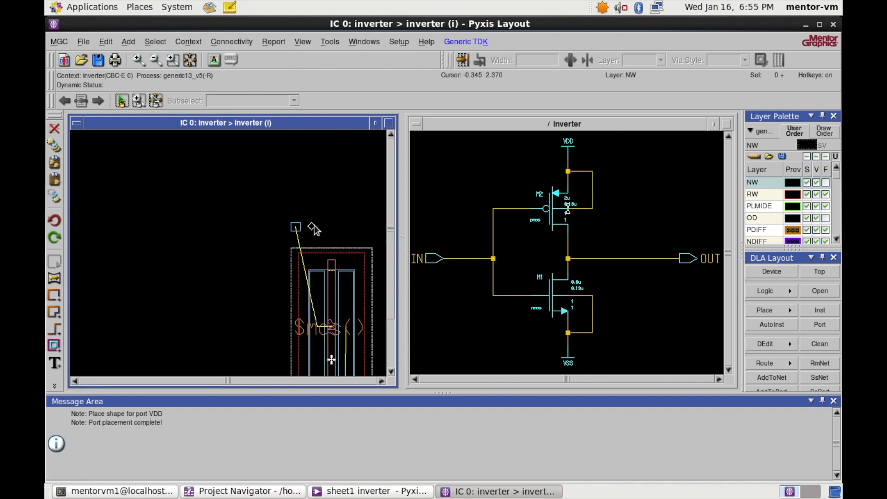
{"action": "scroll", "coordinate": [317, 228], "scroll_direction": "down", "scroll_amount": 2}
{"action": "scroll", "coordinate": [317, 292], "scroll_direction": "up", "scroll_amount": 2}
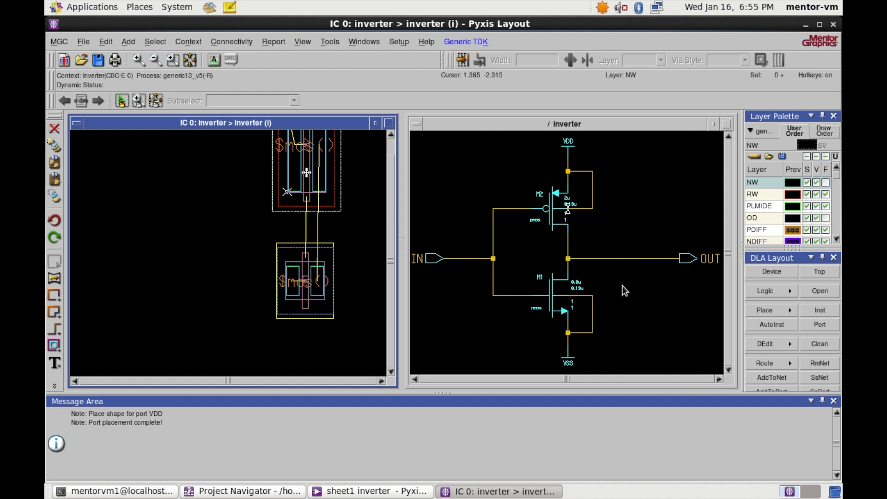
- Place the VSS port shape on M1 below the nmos transistor
{"action": "left_click", "coordinate": [820, 325]}
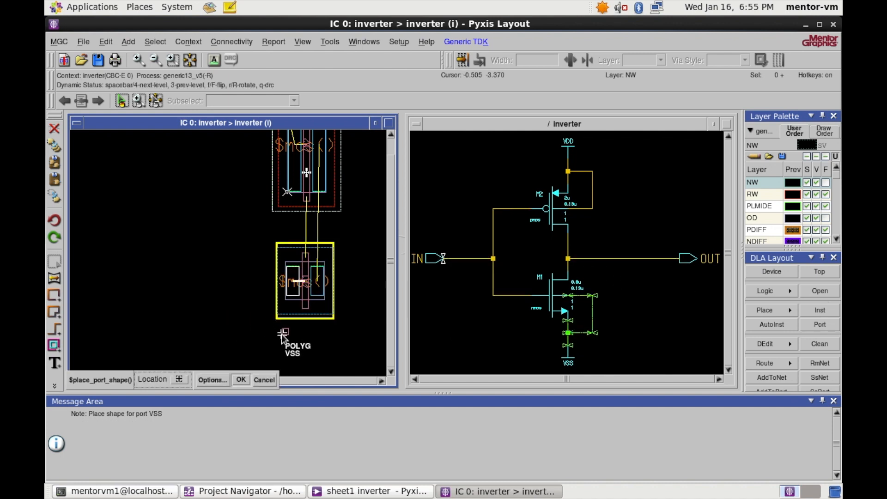
{"action": "key", "text": "space"}
{"action": "left_click", "coordinate": [278, 337]}
{"action": "scroll", "coordinate": [315, 332], "scroll_direction": "down", "scroll_amount": 3}
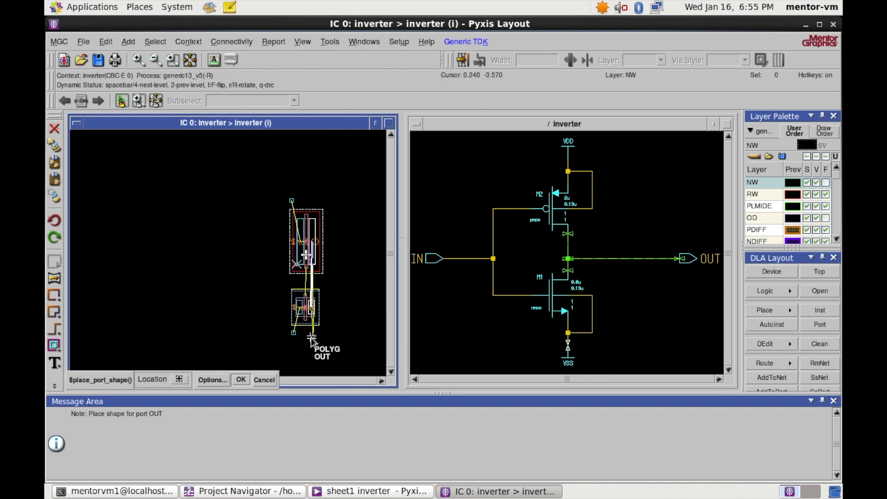
{"action": "scroll", "coordinate": [305, 312], "scroll_direction": "up", "scroll_amount": 3}
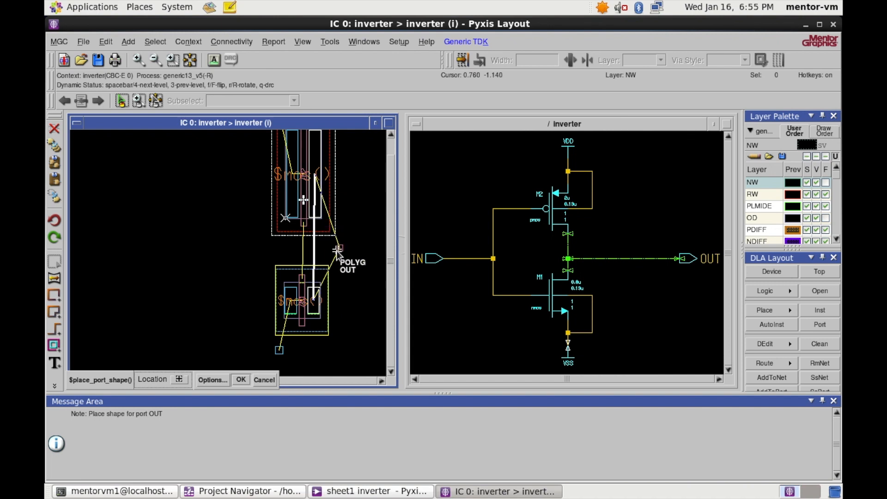
{"action": "scroll", "coordinate": [304, 252], "scroll_direction": "down", "scroll_amount": 3}
{"action": "scroll", "coordinate": [305, 253], "scroll_direction": "up", "scroll_amount": 4}
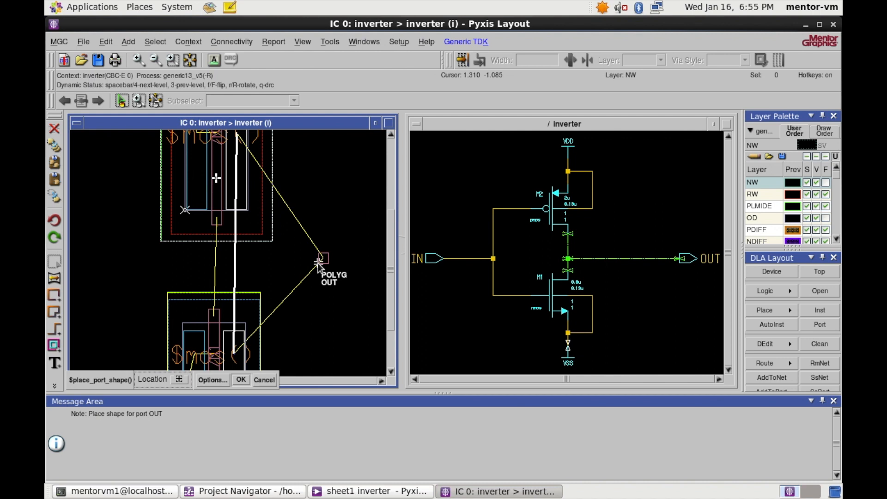
- Place the OUT and IN port shapes on M1, right and left of the transistors
{"action": "key", "text": "space"}
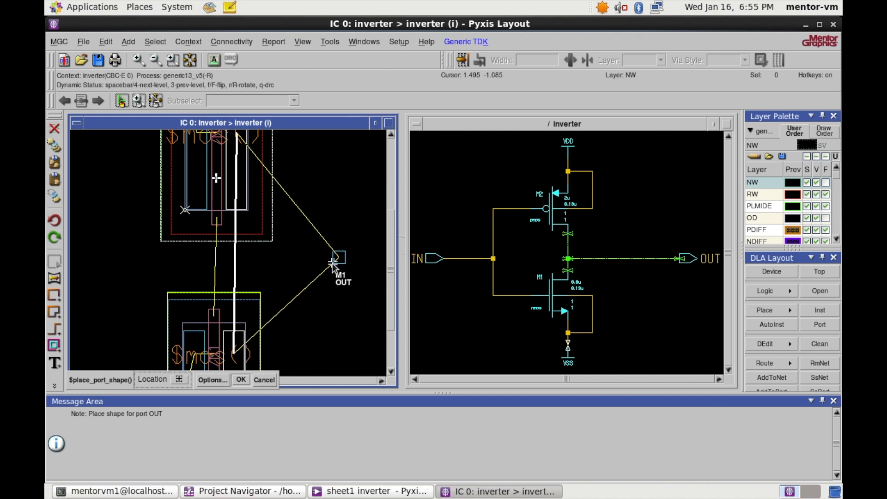
{"action": "left_click", "coordinate": [357, 268]}
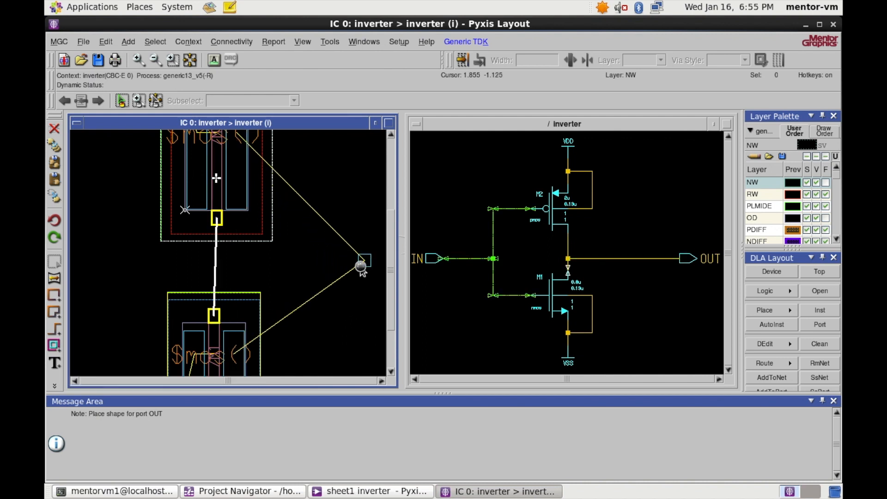
{"action": "scroll", "coordinate": [291, 255], "scroll_direction": "down", "scroll_amount": 3}
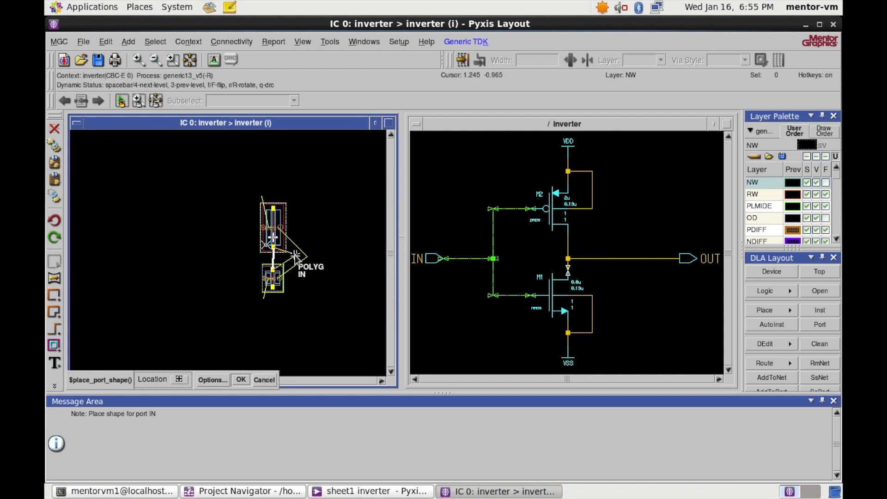
{"action": "scroll", "coordinate": [237, 257], "scroll_direction": "up", "scroll_amount": 3}
{"action": "key", "text": "space"}
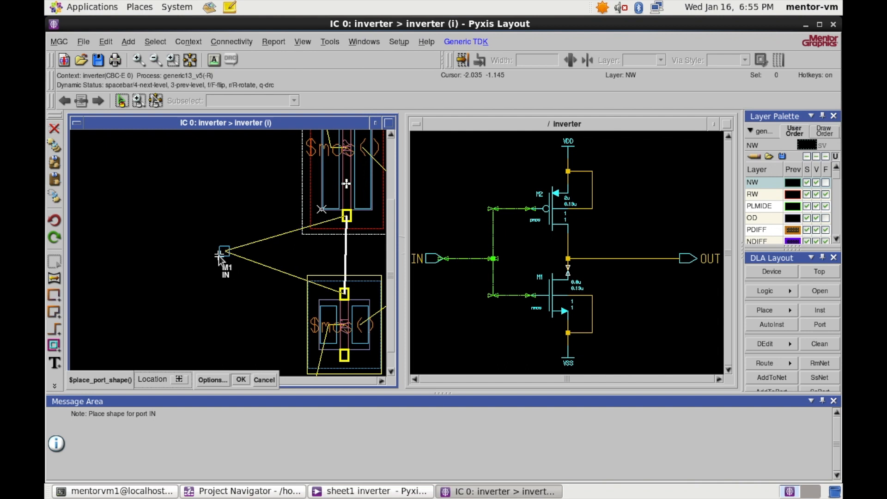
{"action": "left_click", "coordinate": [204, 256]}
{"action": "scroll", "coordinate": [231, 257], "scroll_direction": "down", "scroll_amount": 2}
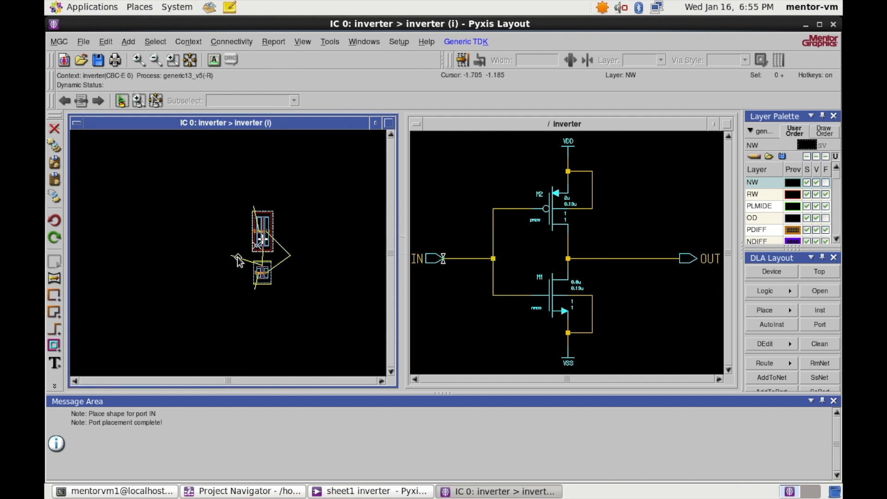
- Widen the VSS port shape below the nmos by moving its right edge outward
{"action": "scroll", "coordinate": [252, 255], "scroll_direction": "up", "scroll_amount": 3}
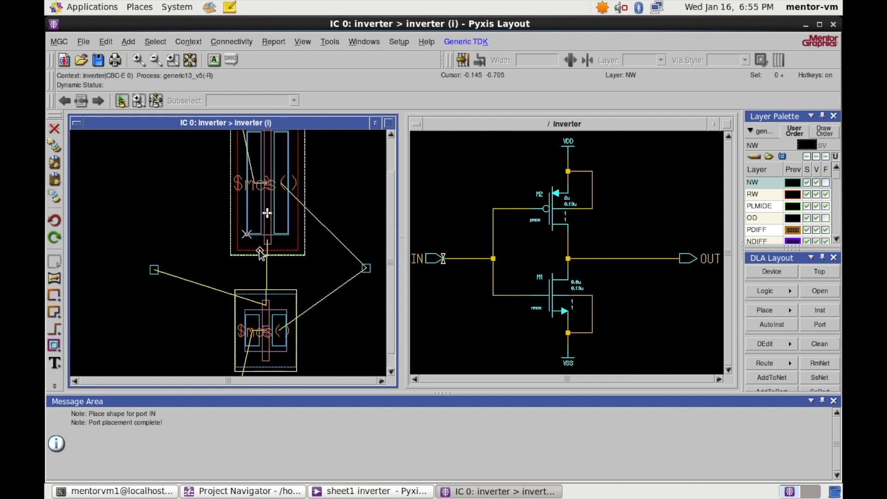
{"action": "scroll", "coordinate": [261, 253], "scroll_direction": "down", "scroll_amount": 2}
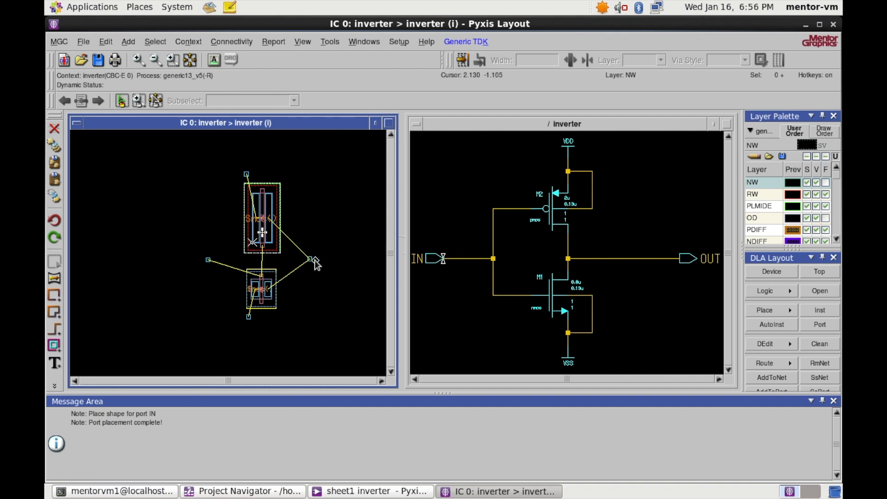
{"action": "scroll", "coordinate": [312, 258], "scroll_direction": "up", "scroll_amount": 3}
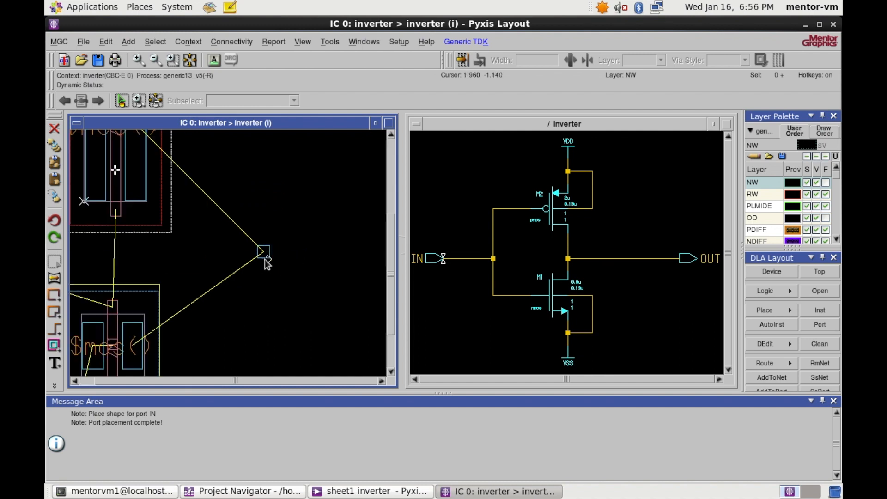
{"action": "scroll", "coordinate": [282, 259], "scroll_direction": "down", "scroll_amount": 2}
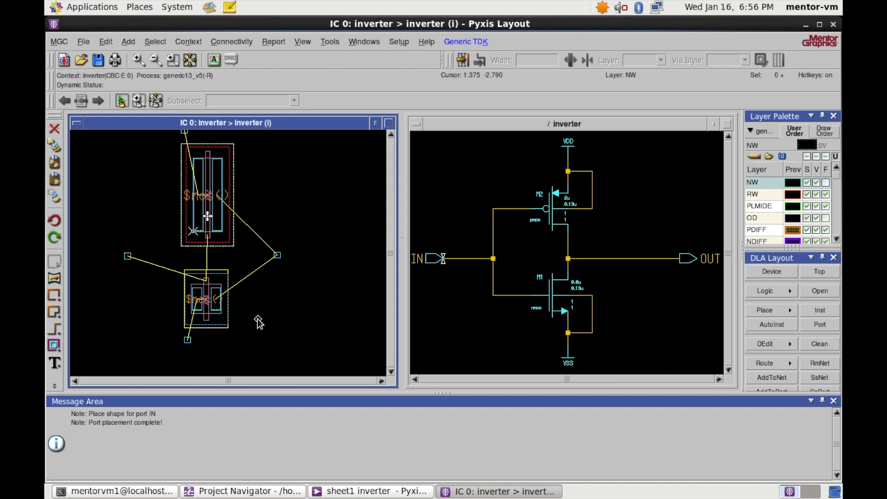
{"action": "scroll", "coordinate": [258, 319], "scroll_direction": "down", "scroll_amount": 1}
{"action": "scroll", "coordinate": [237, 291], "scroll_direction": "up", "scroll_amount": 1}
{"action": "scroll", "coordinate": [270, 254], "scroll_direction": "down", "scroll_amount": 2}
{"action": "scroll", "coordinate": [278, 257], "scroll_direction": "up", "scroll_amount": 4}
{"action": "scroll", "coordinate": [207, 279], "scroll_direction": "down", "scroll_amount": 2}
{"action": "scroll", "coordinate": [207, 278], "scroll_direction": "down", "scroll_amount": 1}
{"action": "scroll", "coordinate": [211, 269], "scroll_direction": "up", "scroll_amount": 2}
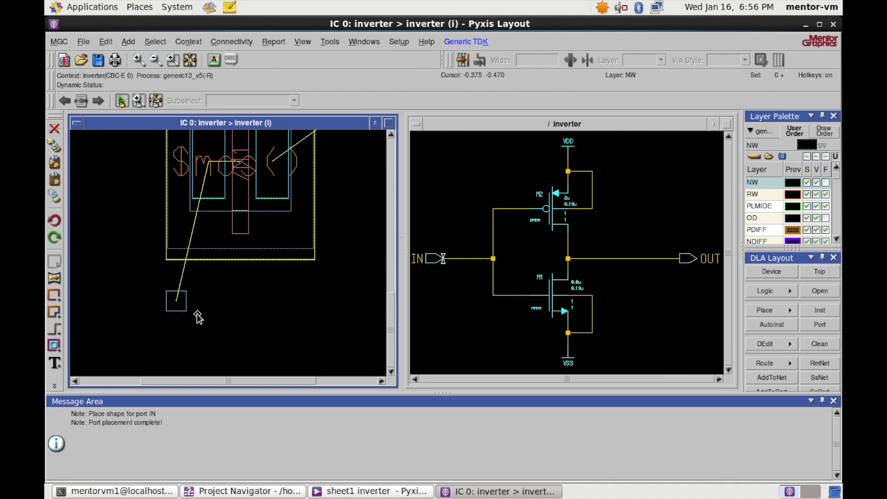
{"action": "key", "text": "F2"}
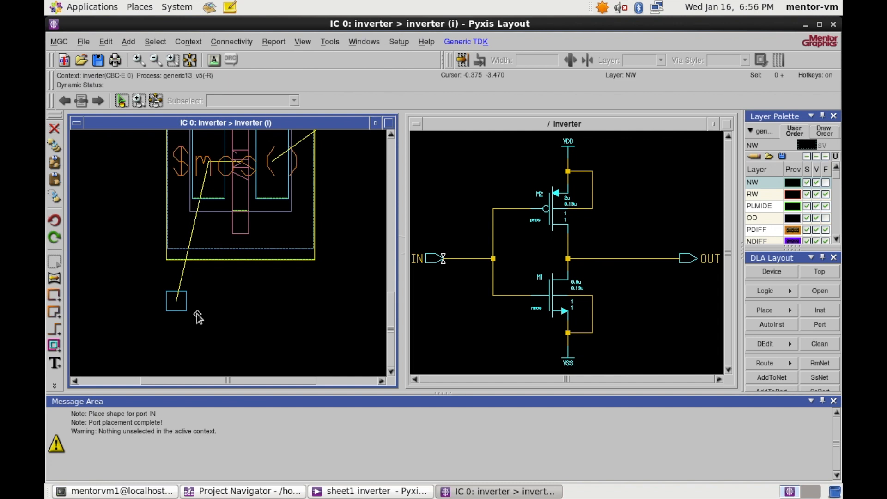
{"action": "key", "text": "e"}
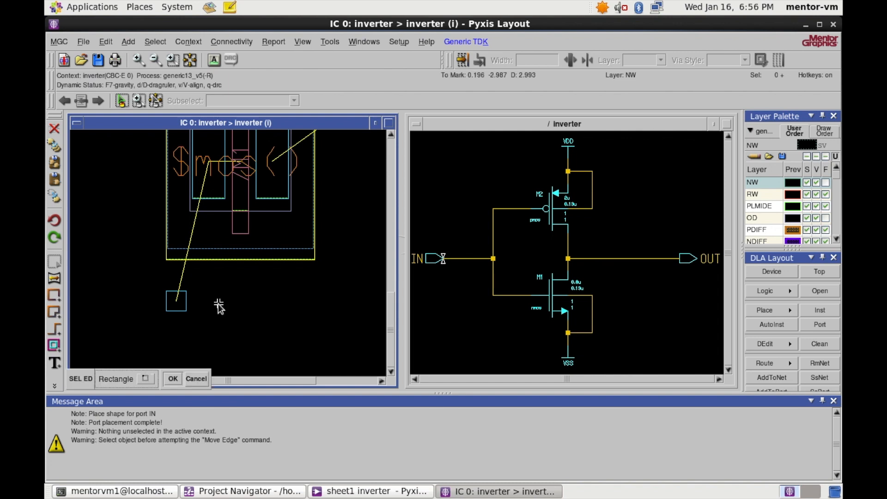
{"action": "left_click", "coordinate": [187, 300]}
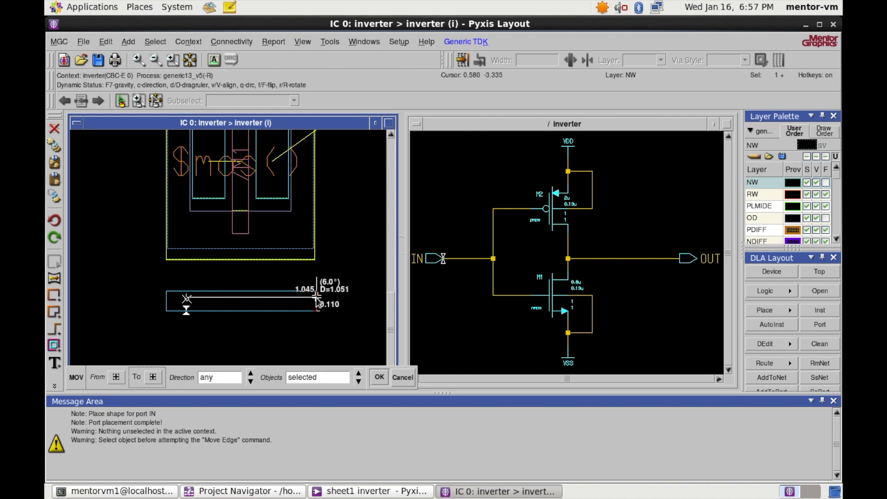
{"action": "left_click", "coordinate": [315, 297]}
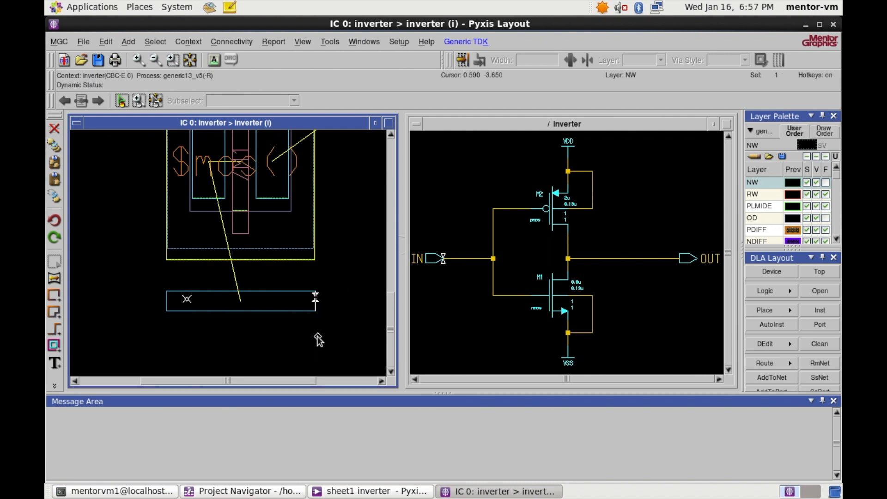
{"action": "left_click", "coordinate": [317, 337]}
- Raise the VSS port shape's top edge up toward the nmos transistor
{"action": "key", "text": "e"}
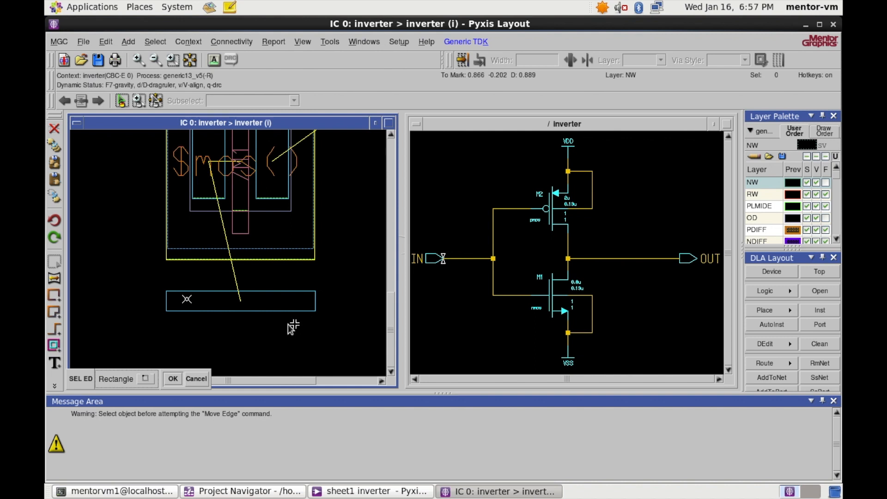
{"action": "left_click", "coordinate": [283, 294]}
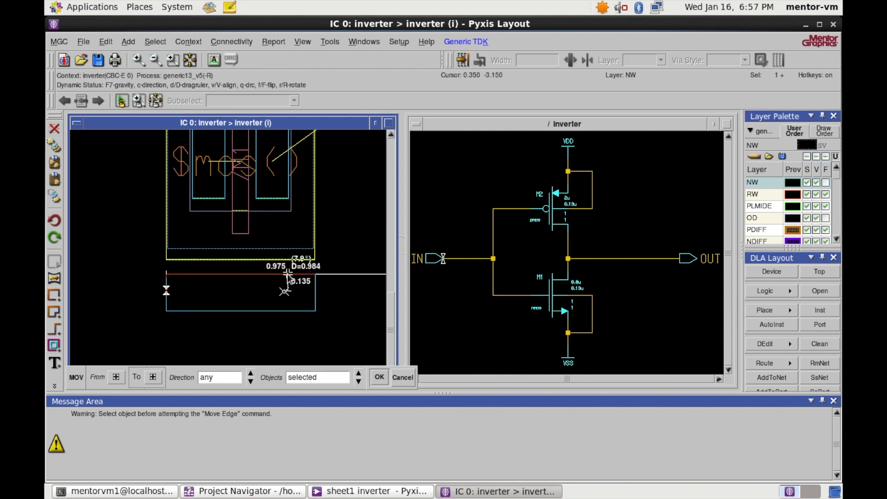
{"action": "left_click", "coordinate": [286, 271]}
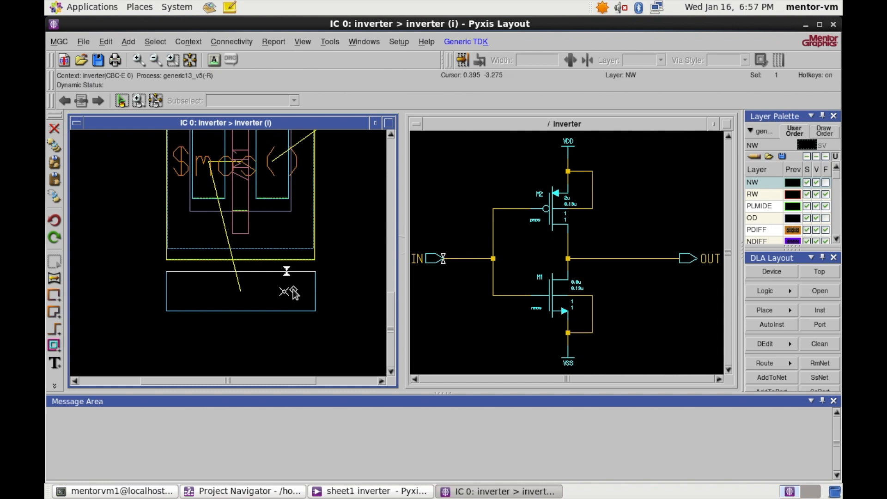
{"action": "key", "text": "F2"}
- Widen the VDD square above the pmos by moving its right edge out to about 1.18
{"action": "scroll", "coordinate": [284, 315], "scroll_direction": "down", "scroll_amount": 4}
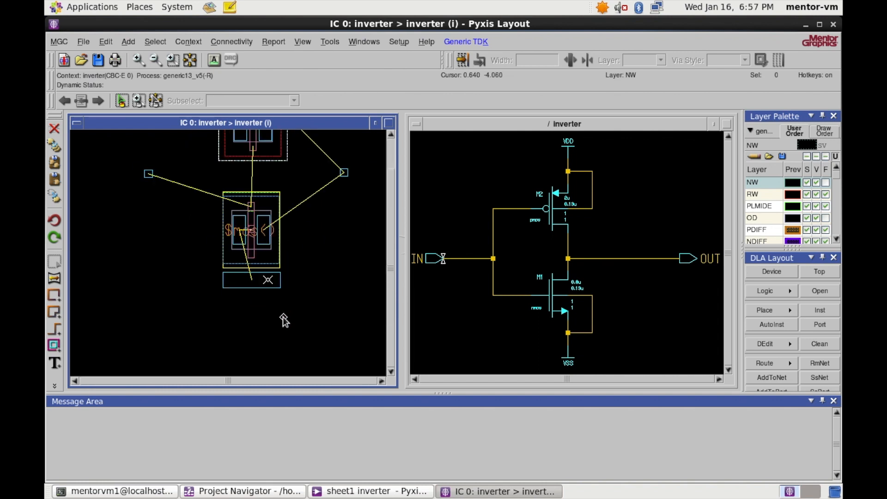
{"action": "scroll", "coordinate": [264, 289], "scroll_direction": "up", "scroll_amount": 5}
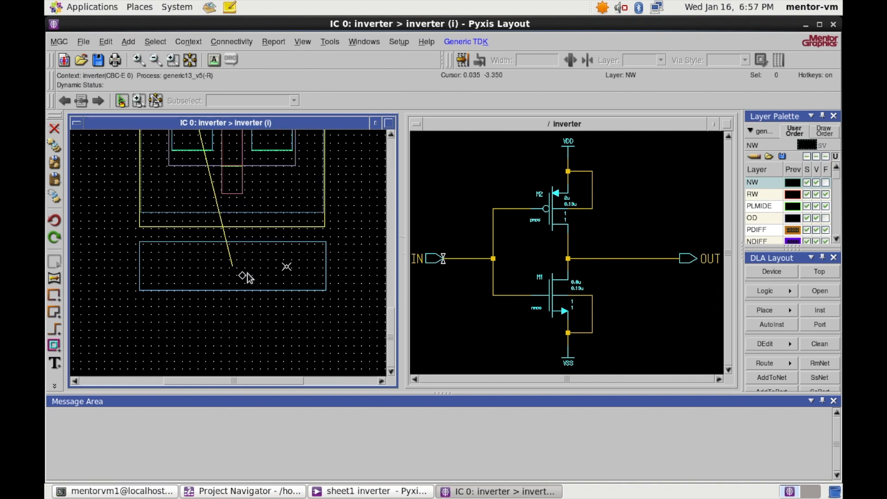
{"action": "scroll", "coordinate": [250, 323], "scroll_direction": "down", "scroll_amount": 5}
{"action": "scroll", "coordinate": [267, 287], "scroll_direction": "up", "scroll_amount": 3}
{"action": "scroll", "coordinate": [297, 287], "scroll_direction": "down", "scroll_amount": 2}
{"action": "scroll", "coordinate": [310, 291], "scroll_direction": "up", "scroll_amount": 2}
{"action": "scroll", "coordinate": [305, 291], "scroll_direction": "up", "scroll_amount": 2}
{"action": "scroll", "coordinate": [278, 250], "scroll_direction": "down", "scroll_amount": 3}
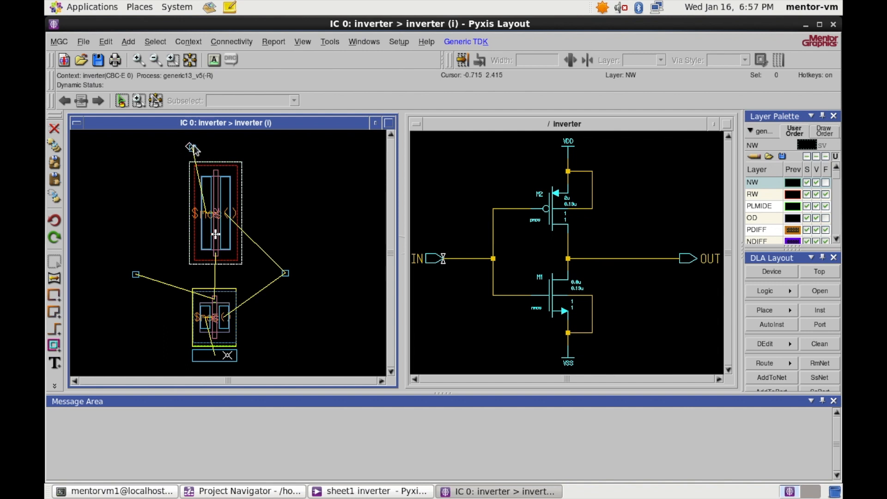
{"action": "scroll", "coordinate": [259, 198], "scroll_direction": "down", "scroll_amount": 3}
{"action": "scroll", "coordinate": [218, 163], "scroll_direction": "up", "scroll_amount": 5}
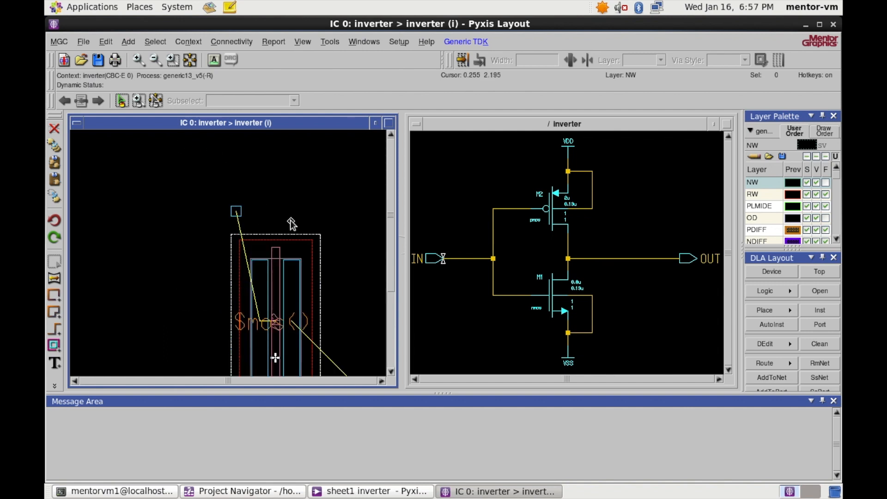
{"action": "scroll", "coordinate": [291, 219], "scroll_direction": "up", "scroll_amount": 5}
{"action": "scroll", "coordinate": [293, 217], "scroll_direction": "down", "scroll_amount": 3}
{"action": "scroll", "coordinate": [176, 233], "scroll_direction": "up", "scroll_amount": 2}
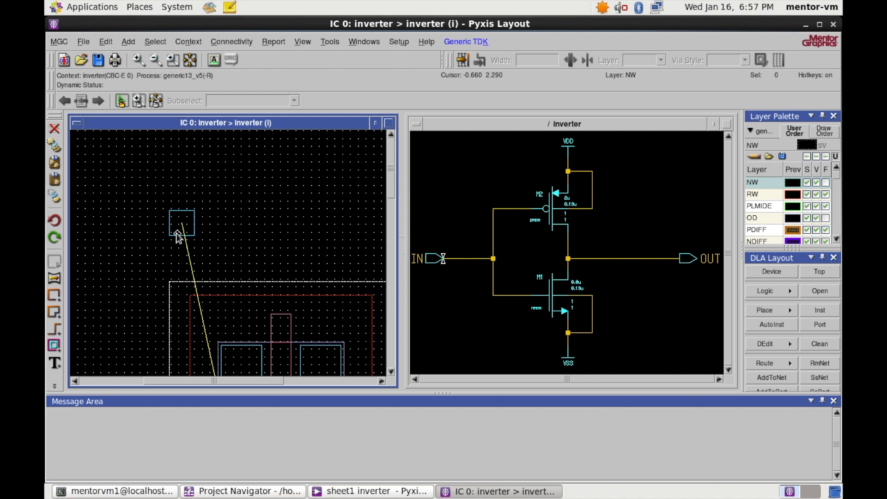
{"action": "key", "text": "F2"}
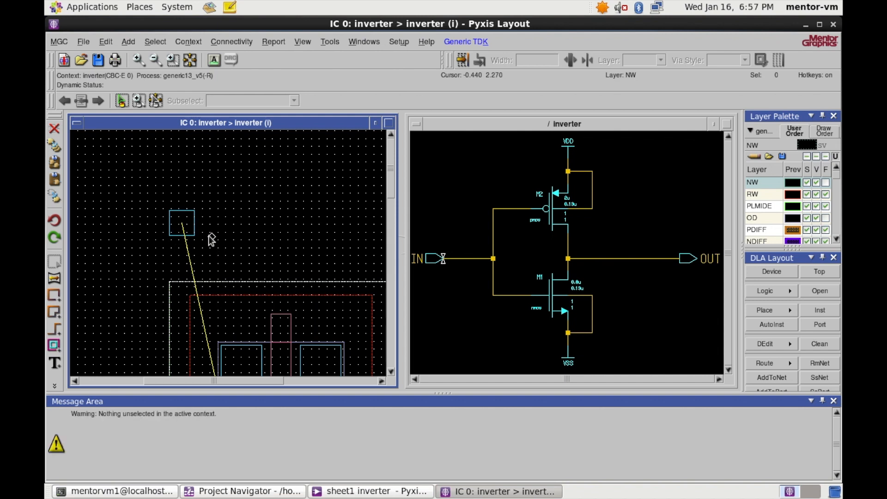
{"action": "key", "text": "m"}
{"action": "left_click", "coordinate": [196, 222]}
{"action": "scroll", "coordinate": [197, 224], "scroll_direction": "down", "scroll_amount": 4}
{"action": "scroll", "coordinate": [198, 224], "scroll_direction": "up", "scroll_amount": 4}
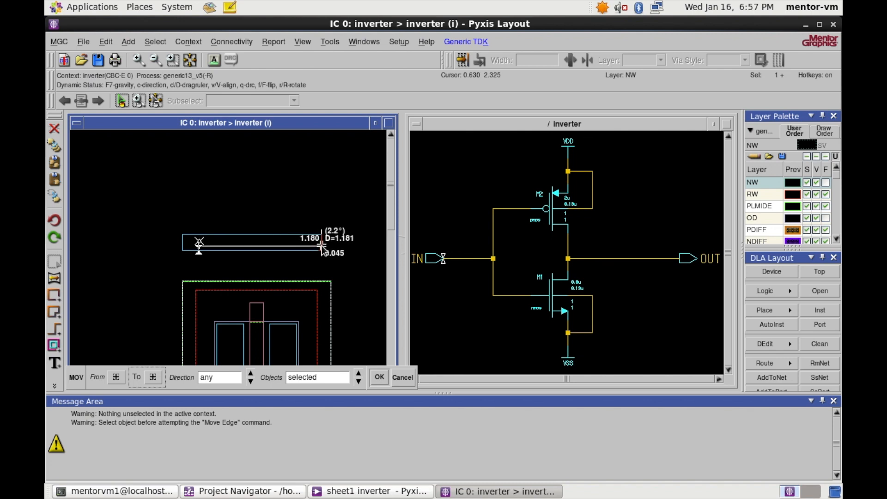
{"action": "left_click", "coordinate": [331, 245]}
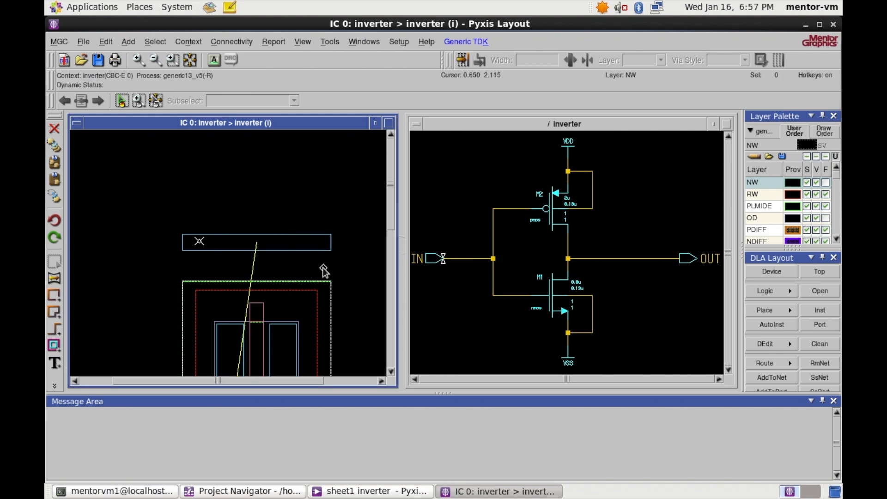
- Lower the VDD rectangle's bottom edge toward the pmos to make it taller
{"action": "key", "text": "e"}
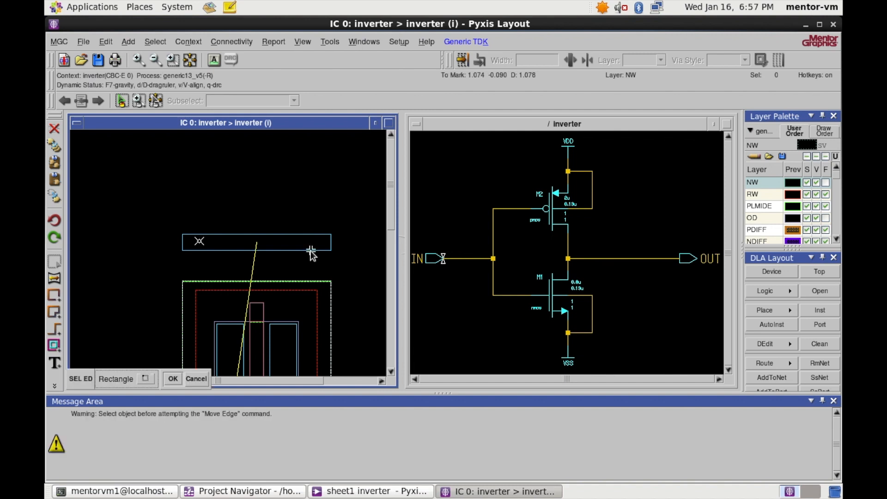
{"action": "left_click", "coordinate": [311, 251]}
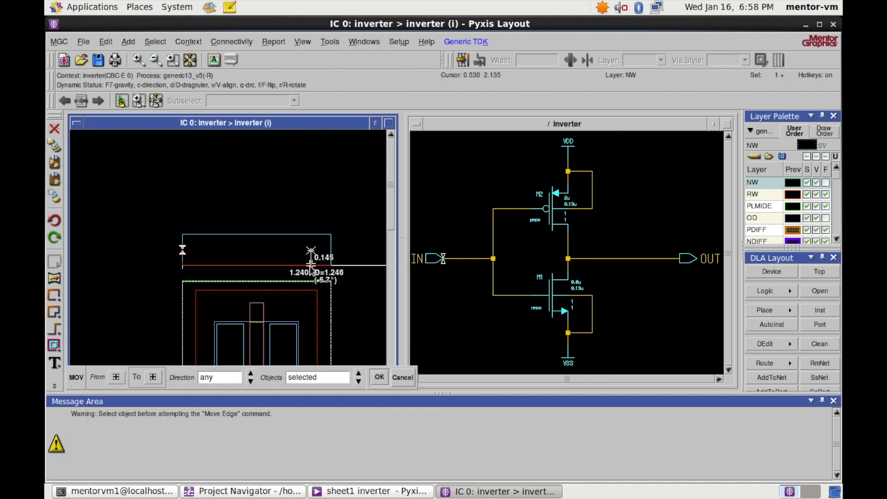
{"action": "left_click", "coordinate": [310, 273]}
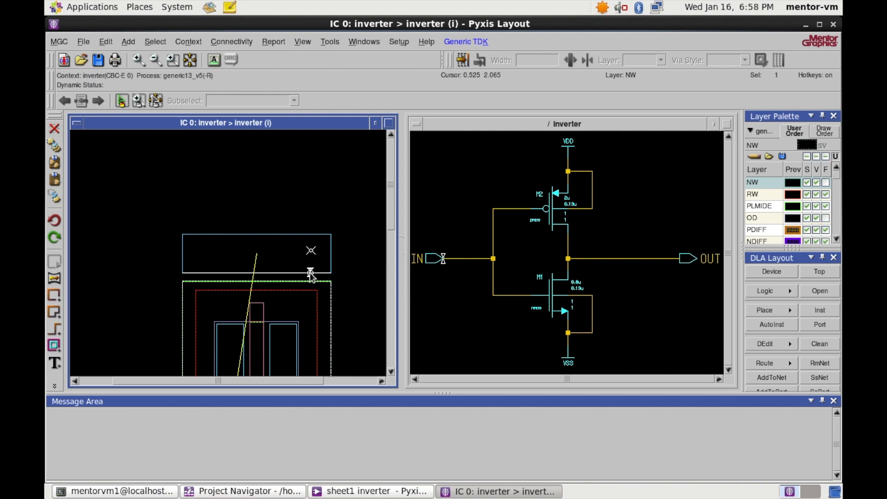
{"action": "key", "text": "F2"}
- Enlarge the right pin square by moving its left edge outward and raising its top edge
{"action": "scroll", "coordinate": [309, 223], "scroll_direction": "down", "scroll_amount": 3}
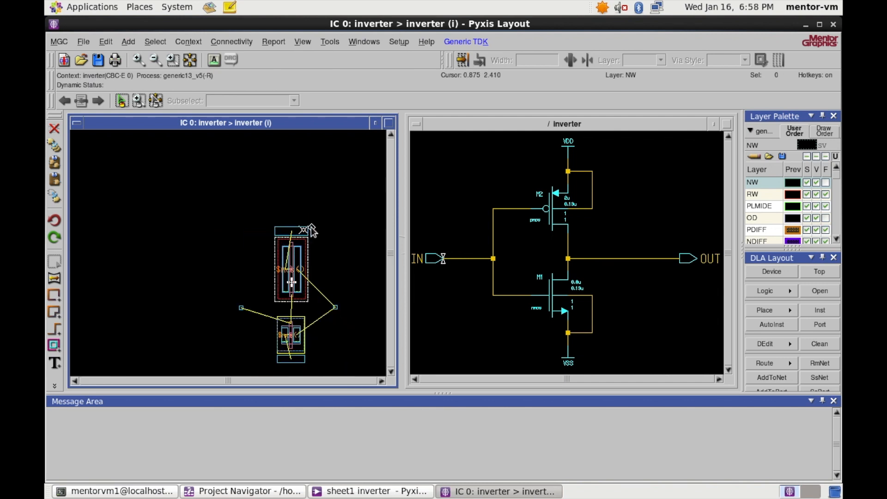
{"action": "scroll", "coordinate": [317, 227], "scroll_direction": "up", "scroll_amount": 4}
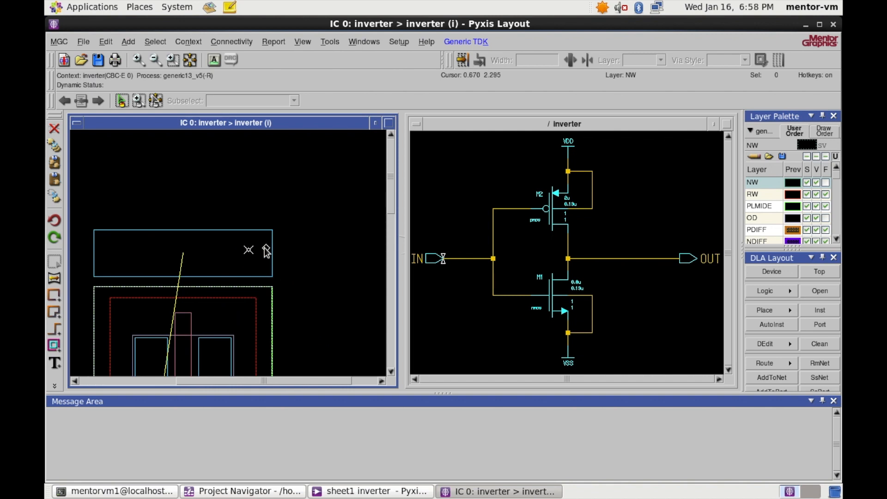
{"action": "scroll", "coordinate": [312, 234], "scroll_direction": "down", "scroll_amount": 4}
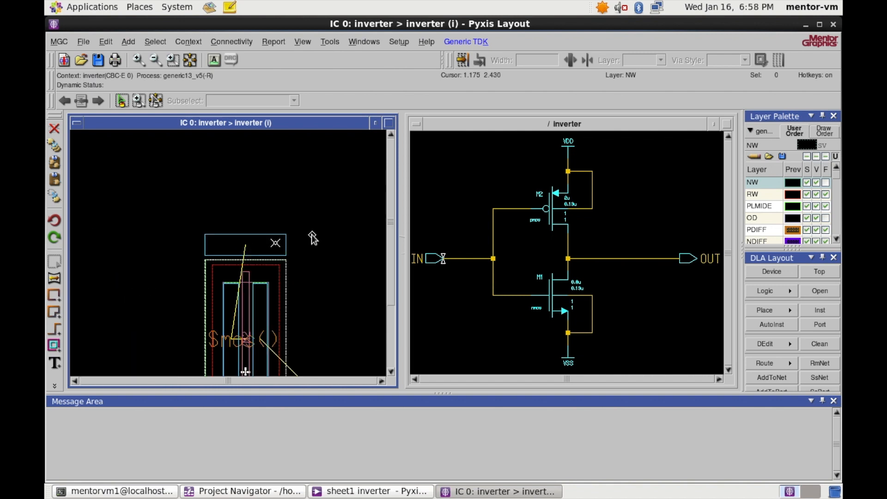
{"action": "scroll", "coordinate": [311, 291], "scroll_direction": "up", "scroll_amount": 2}
{"action": "scroll", "coordinate": [282, 298], "scroll_direction": "up", "scroll_amount": 2}
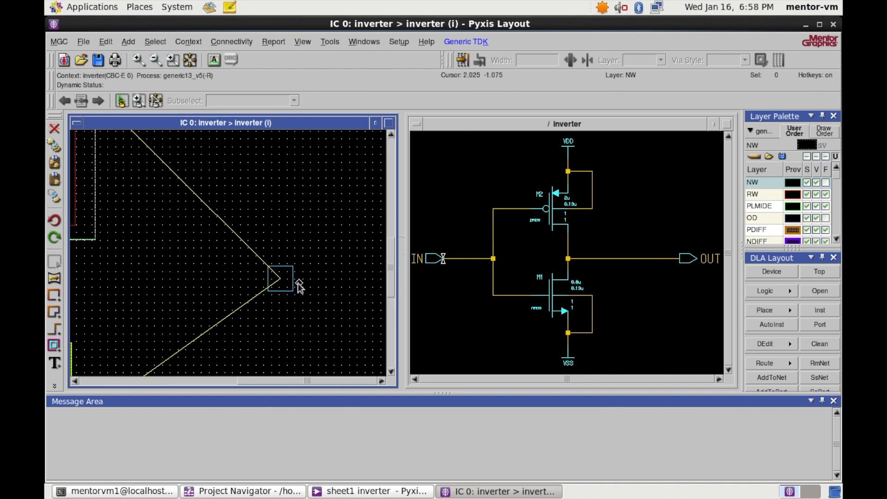
{"action": "key", "text": "e"}
{"action": "scroll", "coordinate": [295, 269], "scroll_direction": "down", "scroll_amount": 2}
{"action": "scroll", "coordinate": [293, 269], "scroll_direction": "up", "scroll_amount": 2}
{"action": "left_click_drag", "start_coordinate": [223, 265], "coordinate": [170, 266]}
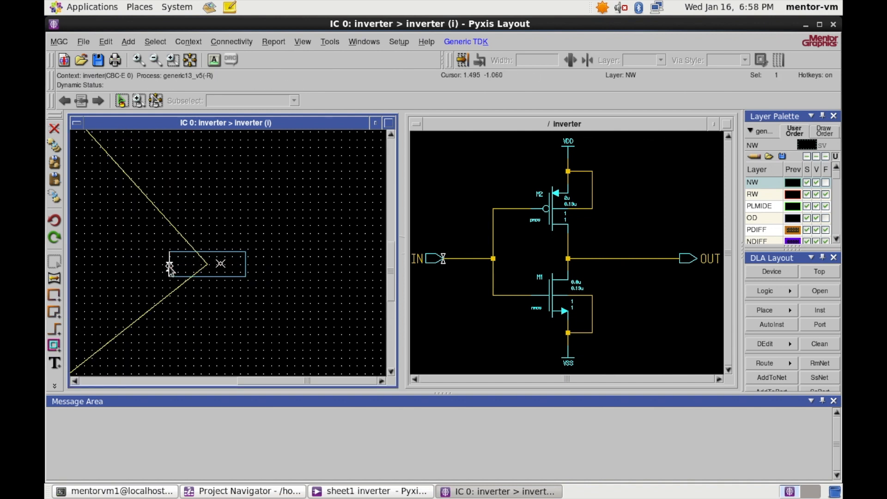
{"action": "key", "text": "e"}
{"action": "left_click_drag", "start_coordinate": [214, 251], "coordinate": [219, 204]}
{"action": "key", "text": "F2"}
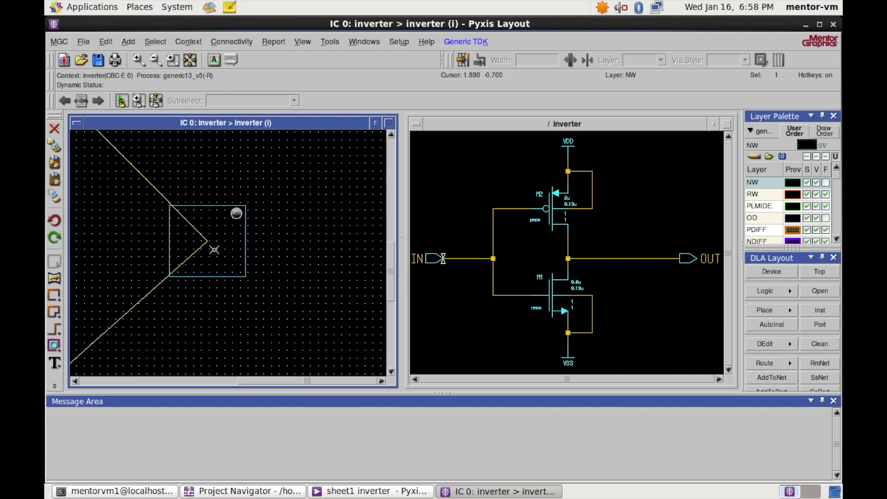
- Widen the left pin square by moving its right edge outward
{"action": "scroll", "coordinate": [259, 223], "scroll_direction": "down", "scroll_amount": 2}
{"action": "scroll", "coordinate": [117, 224], "scroll_direction": "up", "scroll_amount": 3}
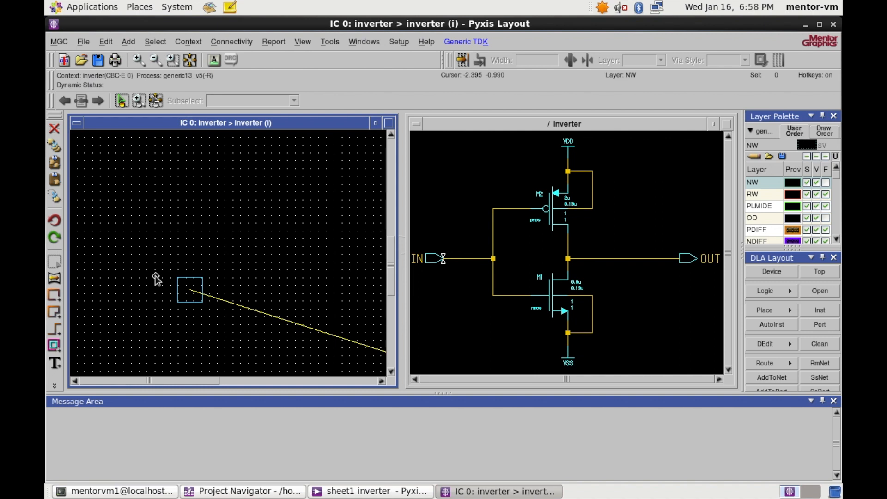
{"action": "left_click_drag", "start_coordinate": [203, 284], "coordinate": [243, 221]}
{"action": "key", "text": "F2"}
{"action": "scroll", "coordinate": [234, 252], "scroll_direction": "down", "scroll_amount": 5}
{"action": "scroll", "coordinate": [258, 237], "scroll_direction": "up", "scroll_amount": 2}
{"action": "scroll", "coordinate": [275, 249], "scroll_direction": "up", "scroll_amount": 2}
{"action": "scroll", "coordinate": [275, 250], "scroll_direction": "down", "scroll_amount": 2}
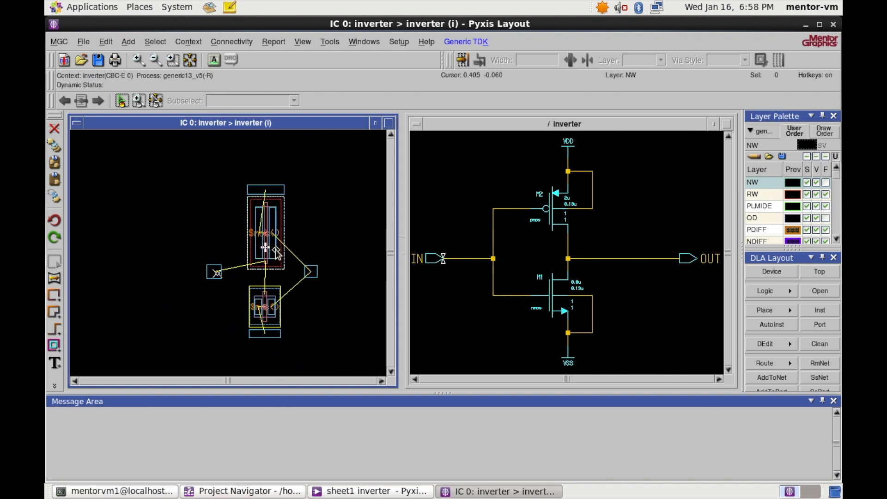
{"action": "scroll", "coordinate": [277, 252], "scroll_direction": "up", "scroll_amount": 2}
- Show the IRoute interactive routing submenu under the Tools menu
{"action": "scroll", "coordinate": [276, 249], "scroll_direction": "down", "scroll_amount": 2}
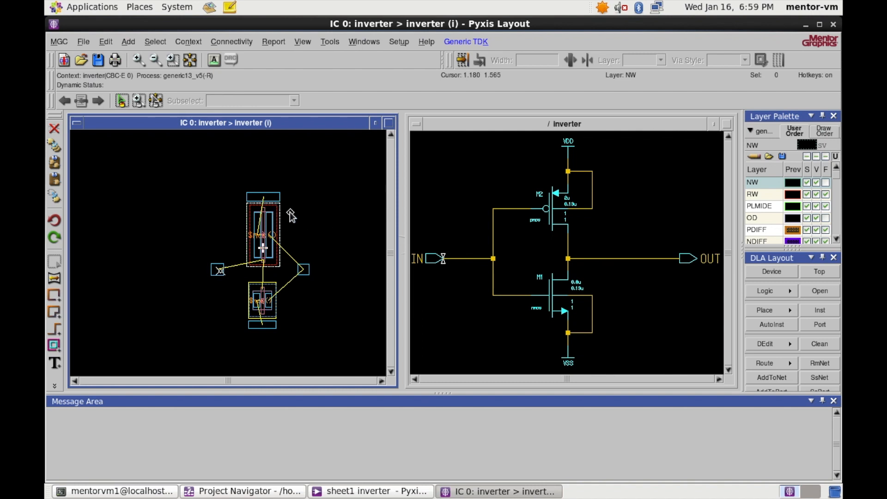
{"action": "left_click", "coordinate": [240, 43]}
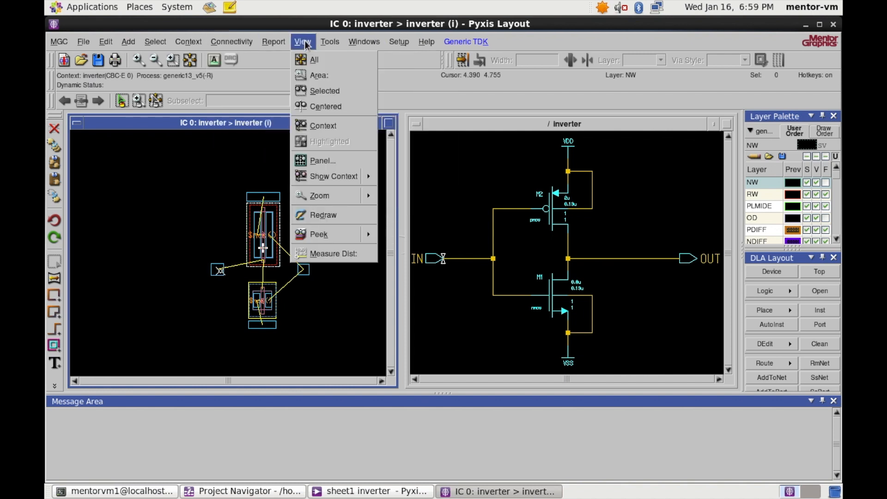
{"action": "mouse_move", "coordinate": [335, 46]}
{"action": "mouse_move", "coordinate": [345, 62]}
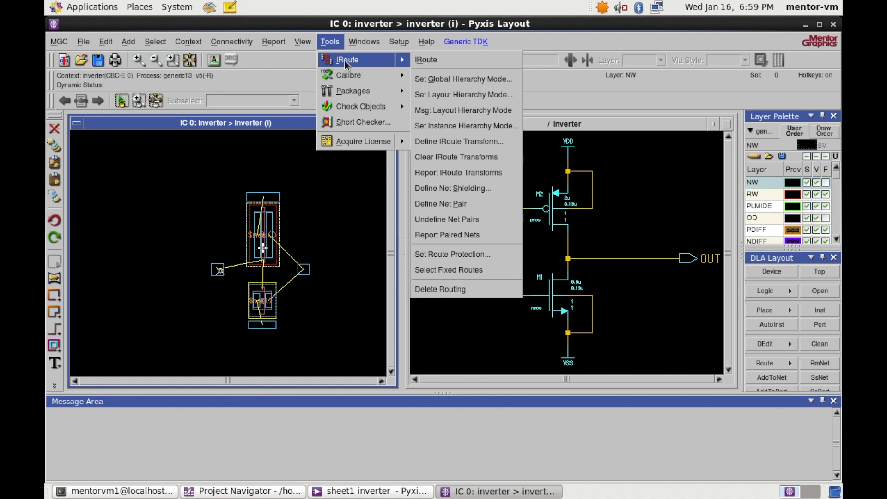
- With the interactive router, draw a POLYG path with one bend from the NMOS gate to the PMOS gate
{"action": "left_click", "coordinate": [268, 127]}
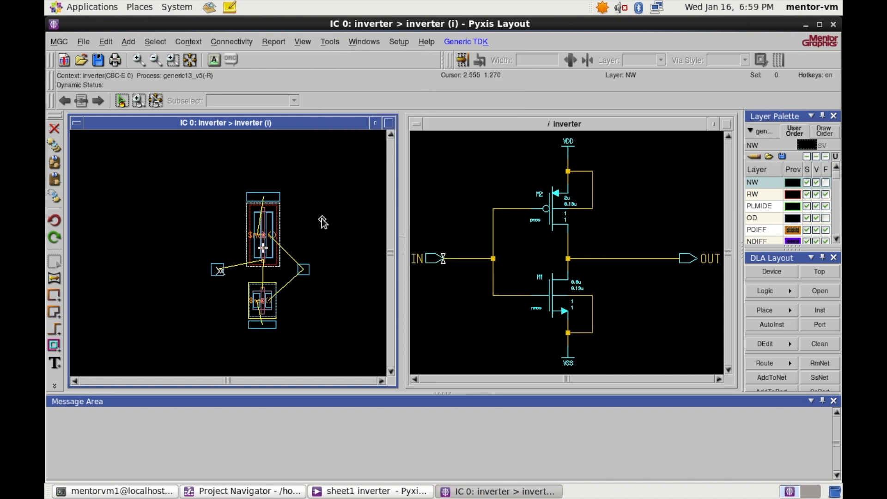
{"action": "key", "text": "p"}
{"action": "scroll", "coordinate": [295, 209], "scroll_direction": "down", "scroll_amount": 2}
{"action": "scroll", "coordinate": [293, 210], "scroll_direction": "up", "scroll_amount": 2}
{"action": "scroll", "coordinate": [296, 209], "scroll_direction": "down", "scroll_amount": 2}
{"action": "scroll", "coordinate": [296, 217], "scroll_direction": "up", "scroll_amount": 2}
{"action": "scroll", "coordinate": [294, 225], "scroll_direction": "down", "scroll_amount": 2}
{"action": "scroll", "coordinate": [295, 232], "scroll_direction": "up", "scroll_amount": 2}
{"action": "scroll", "coordinate": [291, 230], "scroll_direction": "up", "scroll_amount": 2}
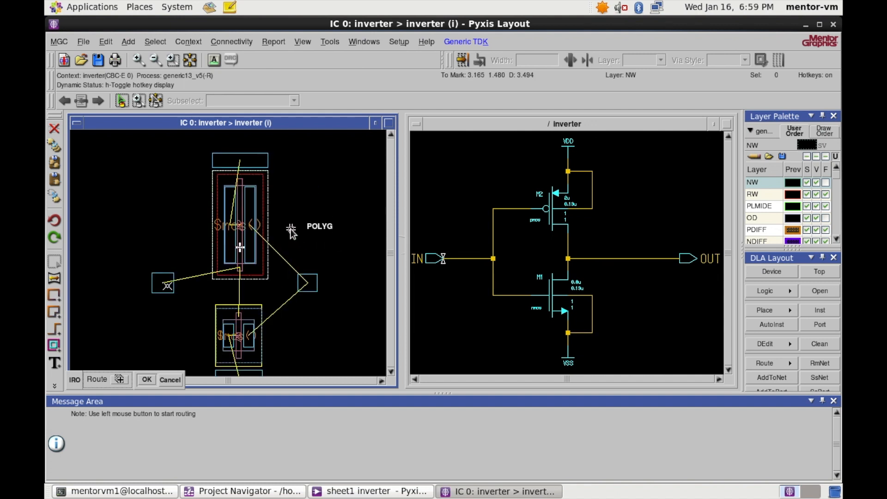
{"action": "scroll", "coordinate": [291, 229], "scroll_direction": "down", "scroll_amount": 2}
{"action": "scroll", "coordinate": [292, 229], "scroll_direction": "up", "scroll_amount": 2}
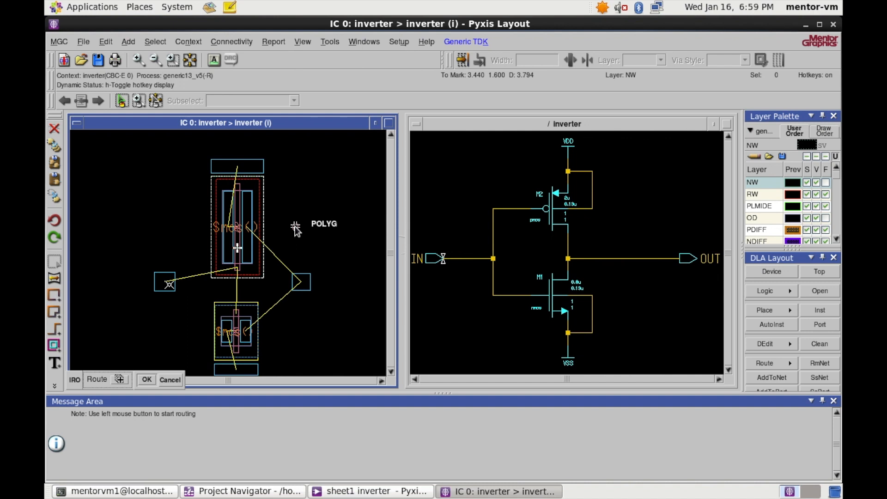
{"action": "scroll", "coordinate": [301, 221], "scroll_direction": "down", "scroll_amount": 1}
{"action": "scroll", "coordinate": [271, 259], "scroll_direction": "up", "scroll_amount": 4}
{"action": "scroll", "coordinate": [271, 261], "scroll_direction": "down", "scroll_amount": 3}
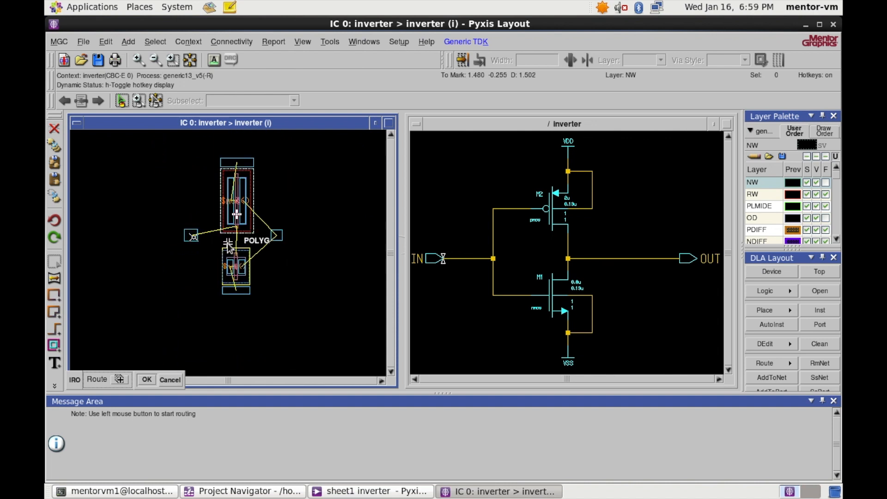
{"action": "scroll", "coordinate": [231, 244], "scroll_direction": "up", "scroll_amount": 4}
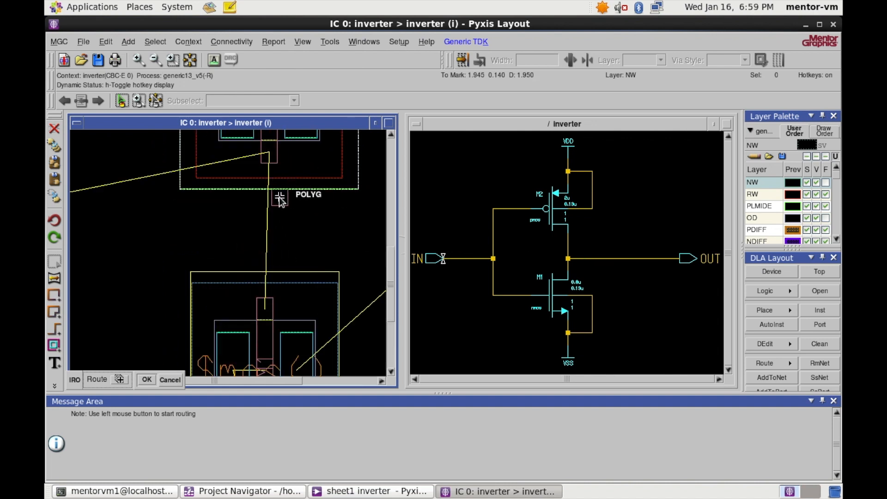
{"action": "scroll", "coordinate": [303, 197], "scroll_direction": "down", "scroll_amount": 3}
{"action": "scroll", "coordinate": [296, 198], "scroll_direction": "up", "scroll_amount": 2}
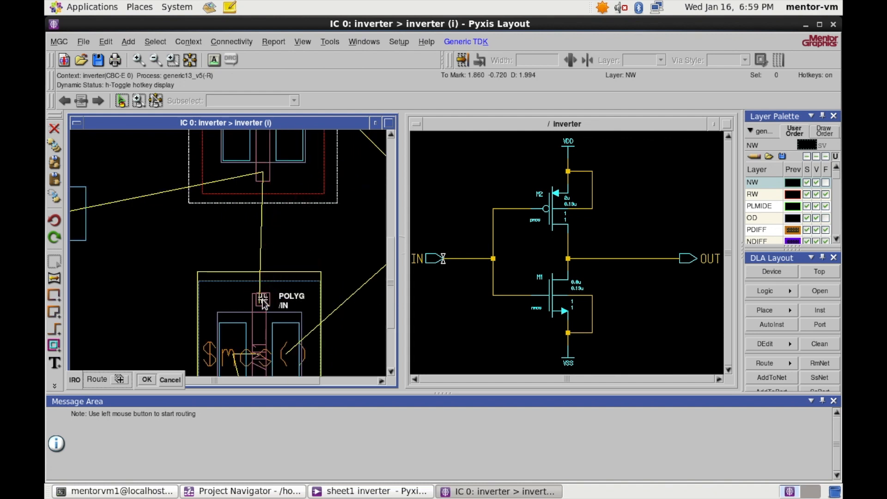
{"action": "scroll", "coordinate": [268, 267], "scroll_direction": "down", "scroll_amount": 3}
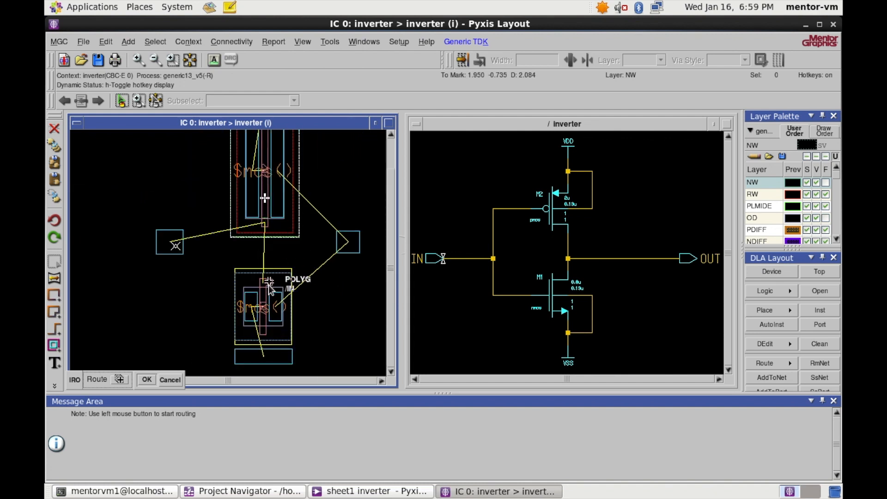
{"action": "scroll", "coordinate": [268, 254], "scroll_direction": "down", "scroll_amount": 2}
{"action": "scroll", "coordinate": [265, 258], "scroll_direction": "up", "scroll_amount": 3}
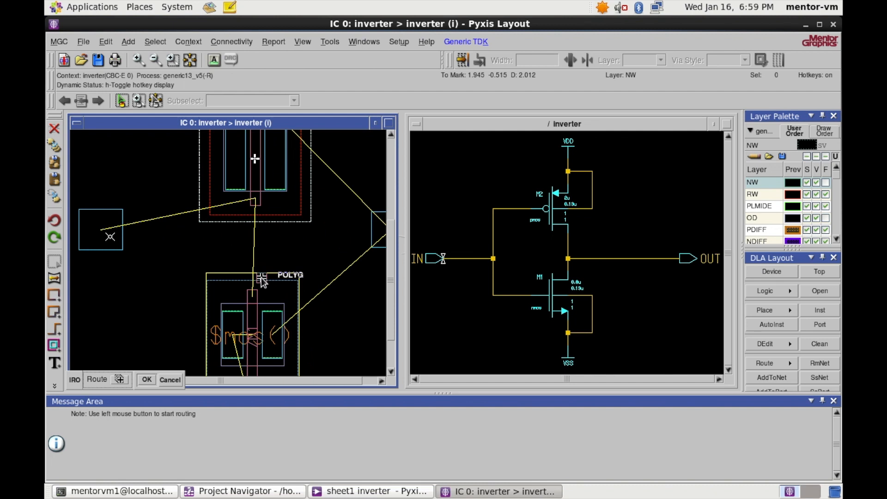
{"action": "scroll", "coordinate": [255, 258], "scroll_direction": "up", "scroll_amount": 2}
{"action": "left_click", "coordinate": [249, 314]}
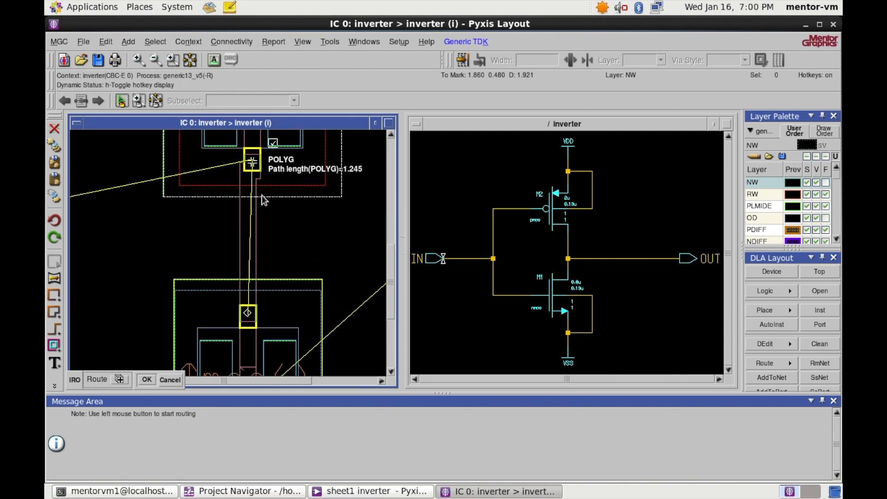
{"action": "left_click", "coordinate": [248, 238]}
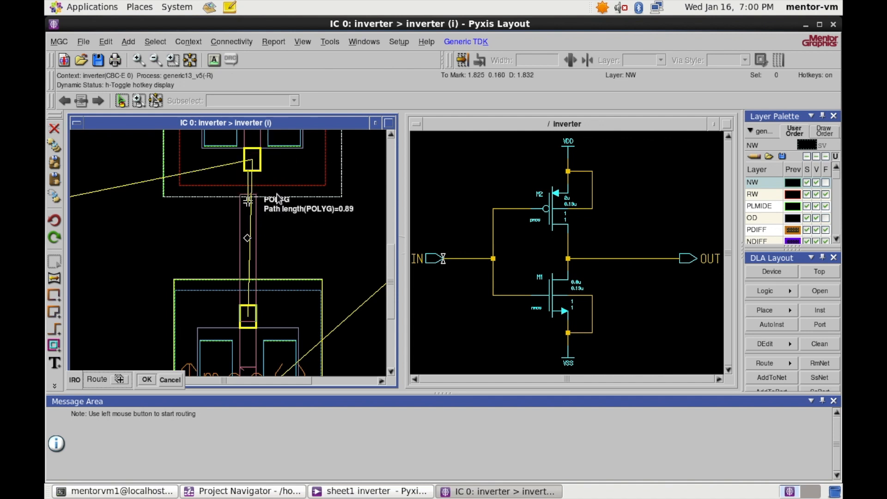
{"action": "left_click", "coordinate": [252, 163]}
- Route poly left from the shared gate, add a poly-to-metal1 via, and finish in metal1 at IN
{"action": "scroll", "coordinate": [286, 225], "scroll_direction": "down", "scroll_amount": 5}
{"action": "scroll", "coordinate": [286, 223], "scroll_direction": "up", "scroll_amount": 2}
{"action": "scroll", "coordinate": [155, 238], "scroll_direction": "up", "scroll_amount": 4}
{"action": "scroll", "coordinate": [160, 239], "scroll_direction": "down", "scroll_amount": 5}
{"action": "scroll", "coordinate": [211, 242], "scroll_direction": "up", "scroll_amount": 2}
{"action": "scroll", "coordinate": [189, 247], "scroll_direction": "up", "scroll_amount": 2}
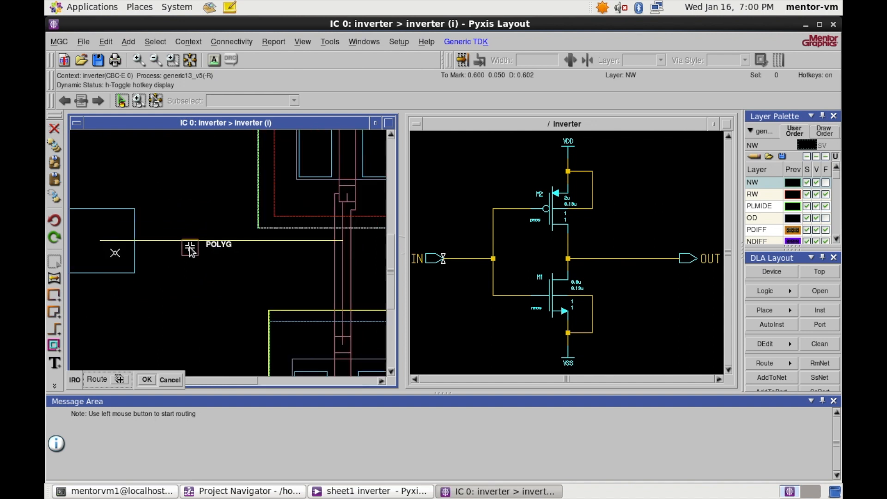
{"action": "scroll", "coordinate": [246, 256], "scroll_direction": "down", "scroll_amount": 3}
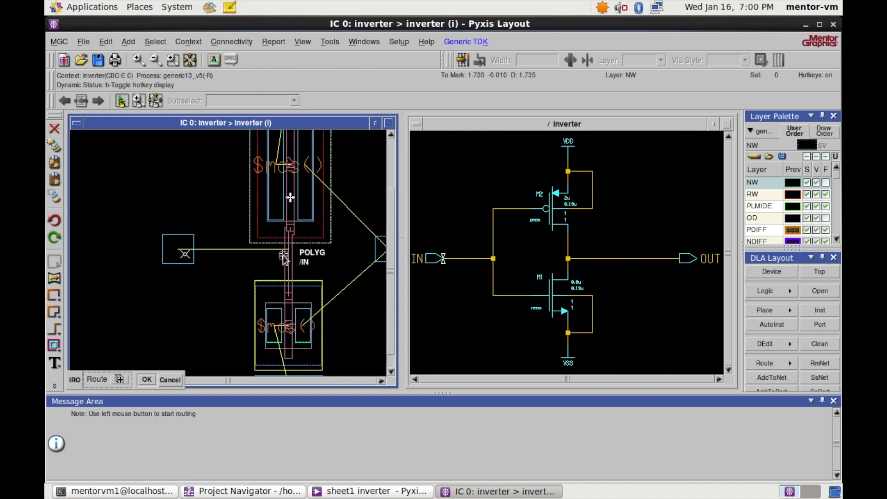
{"action": "scroll", "coordinate": [186, 251], "scroll_direction": "up", "scroll_amount": 3}
{"action": "scroll", "coordinate": [186, 251], "scroll_direction": "down", "scroll_amount": 5}
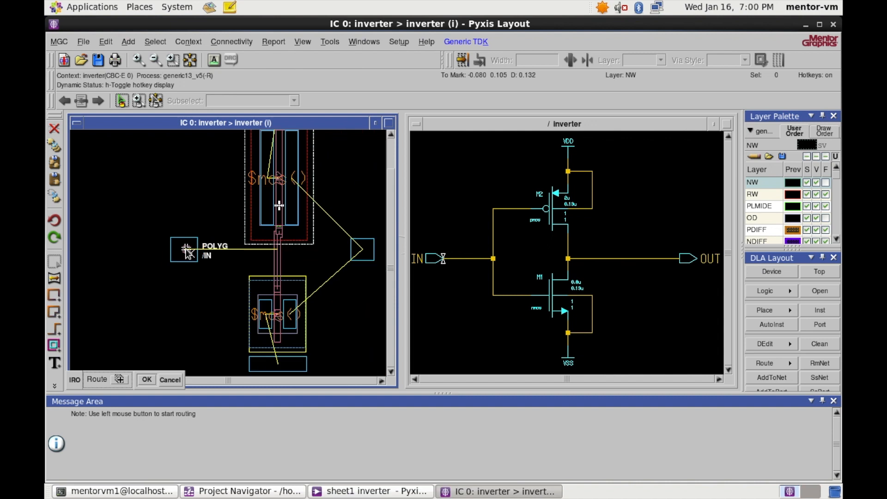
{"action": "scroll", "coordinate": [185, 251], "scroll_direction": "up", "scroll_amount": 3}
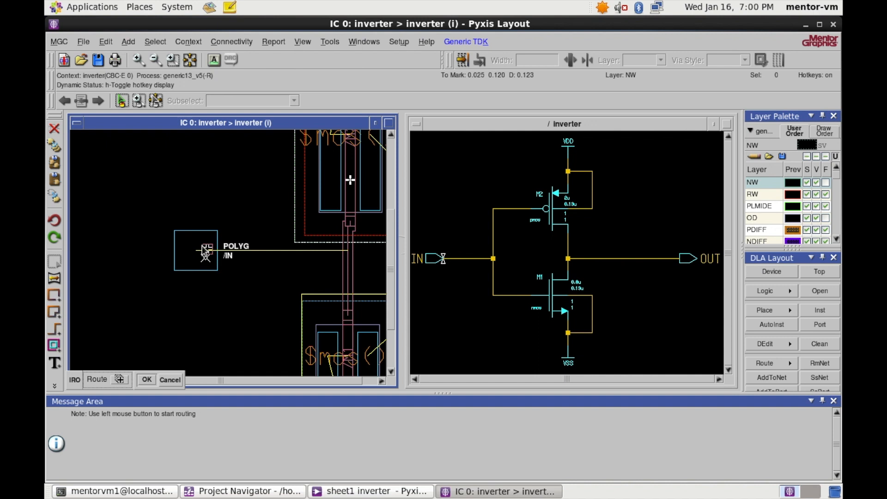
{"action": "scroll", "coordinate": [305, 257], "scroll_direction": "up", "scroll_amount": 2}
{"action": "scroll", "coordinate": [304, 257], "scroll_direction": "down", "scroll_amount": 3}
{"action": "scroll", "coordinate": [304, 257], "scroll_direction": "up", "scroll_amount": 2}
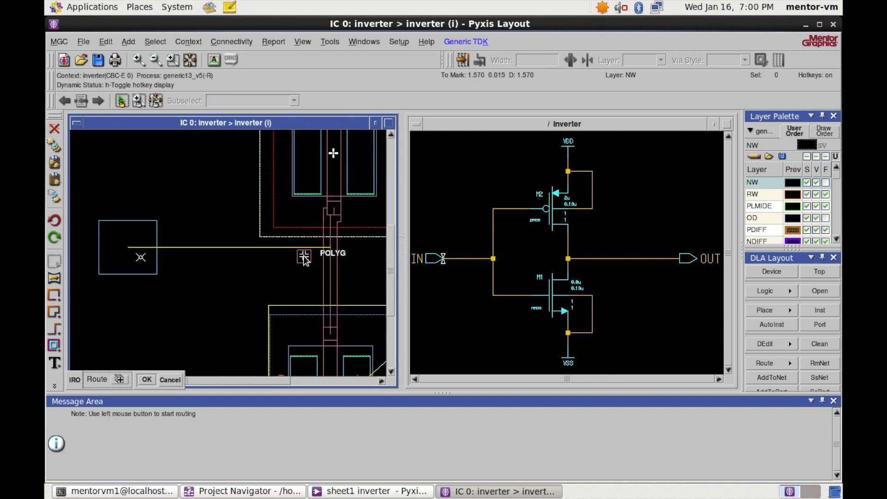
{"action": "left_click", "coordinate": [330, 263]}
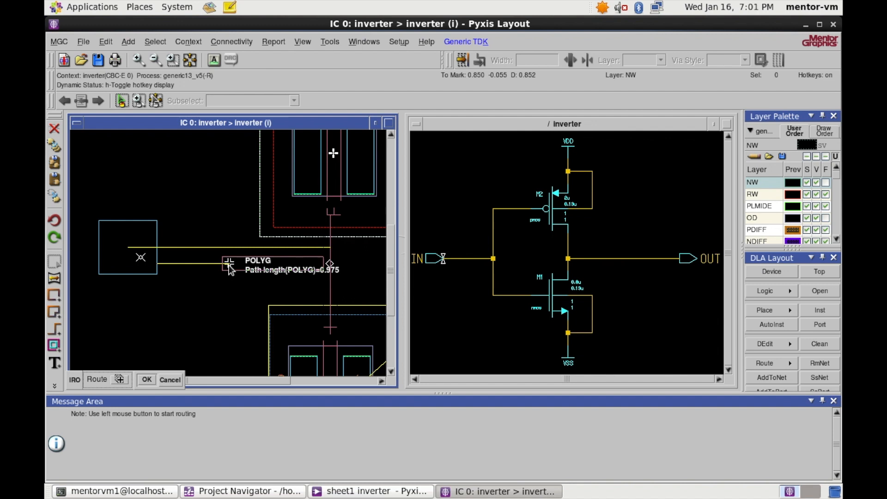
{"action": "key", "text": "space"}
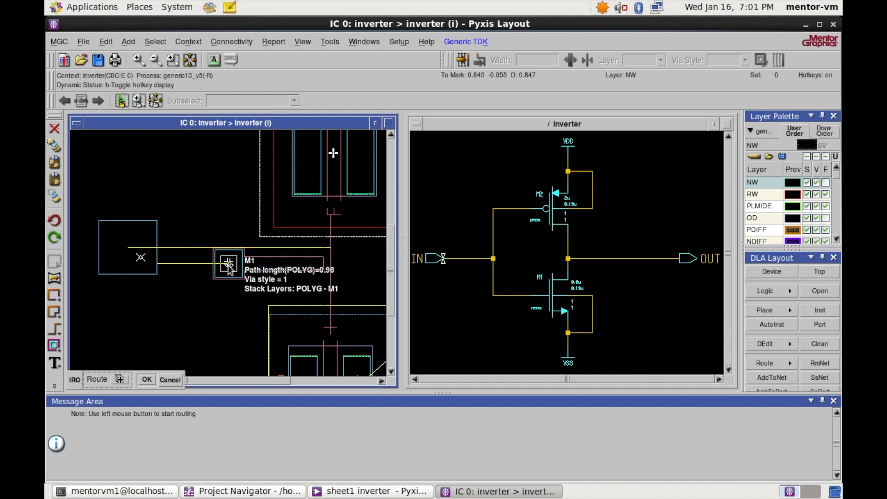
{"action": "left_click", "coordinate": [225, 267]}
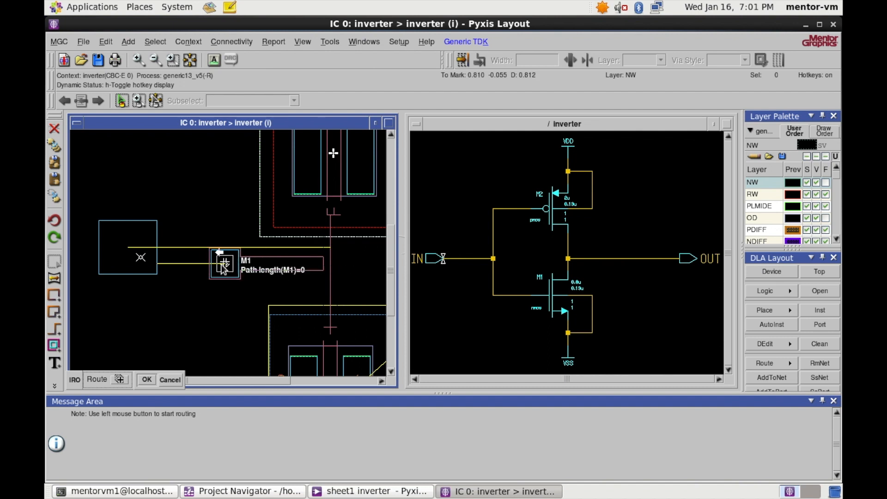
{"action": "left_click", "coordinate": [146, 261]}
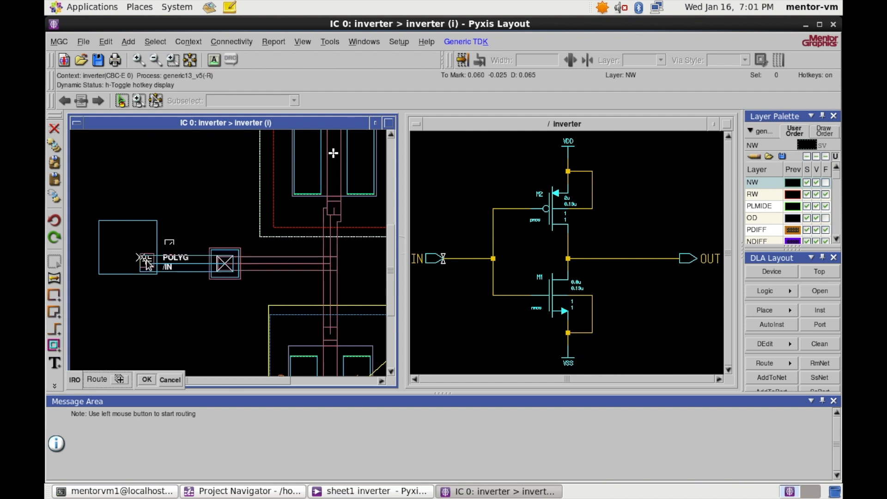
{"action": "key", "text": "Escape"}
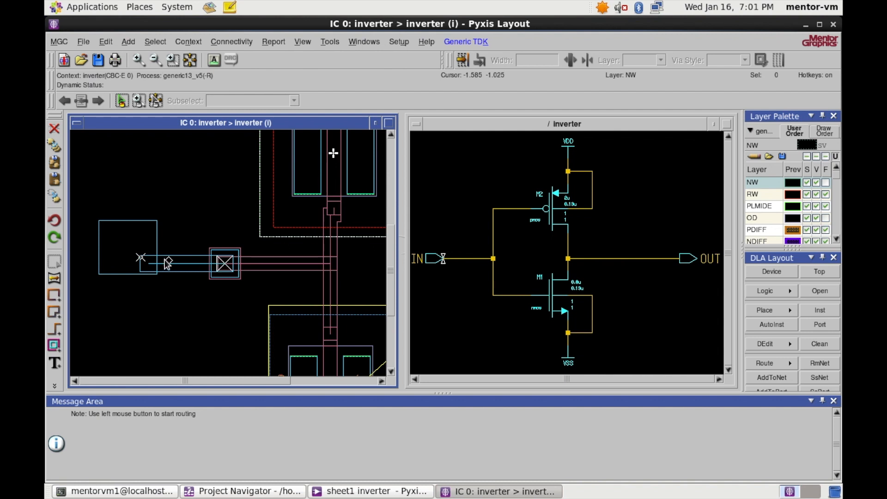
{"action": "scroll", "coordinate": [207, 239], "scroll_direction": "down", "scroll_amount": 2}
{"action": "scroll", "coordinate": [208, 241], "scroll_direction": "up", "scroll_amount": 2}
{"action": "scroll", "coordinate": [210, 243], "scroll_direction": "down", "scroll_amount": 2}
{"action": "scroll", "coordinate": [227, 252], "scroll_direction": "up", "scroll_amount": 2}
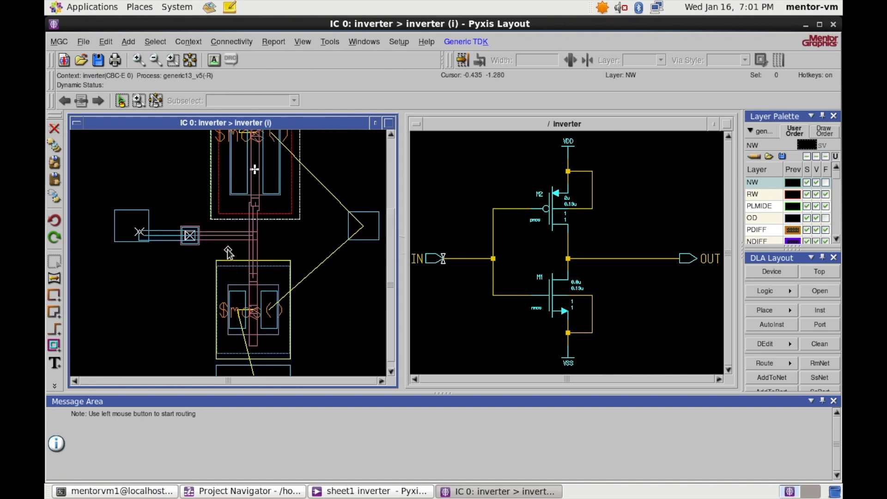
{"action": "scroll", "coordinate": [304, 292], "scroll_direction": "down", "scroll_amount": 2}
{"action": "scroll", "coordinate": [300, 284], "scroll_direction": "up", "scroll_amount": 2}
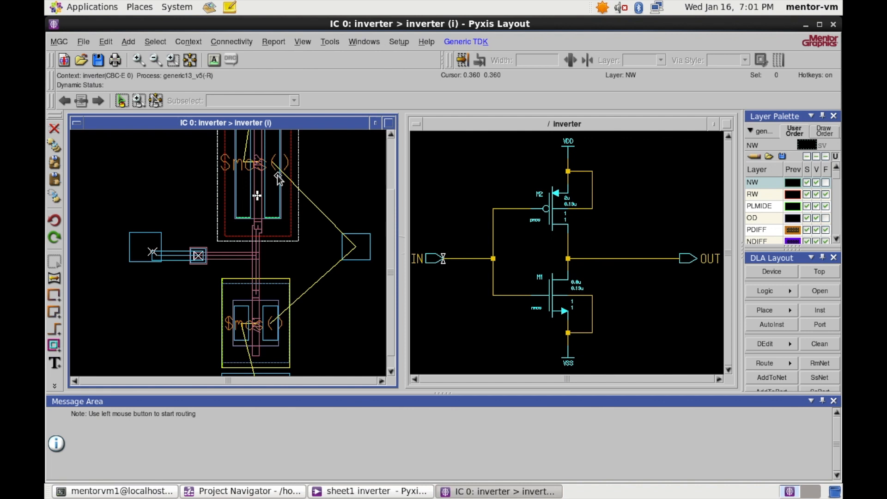
{"action": "scroll", "coordinate": [335, 261], "scroll_direction": "down", "scroll_amount": 2}
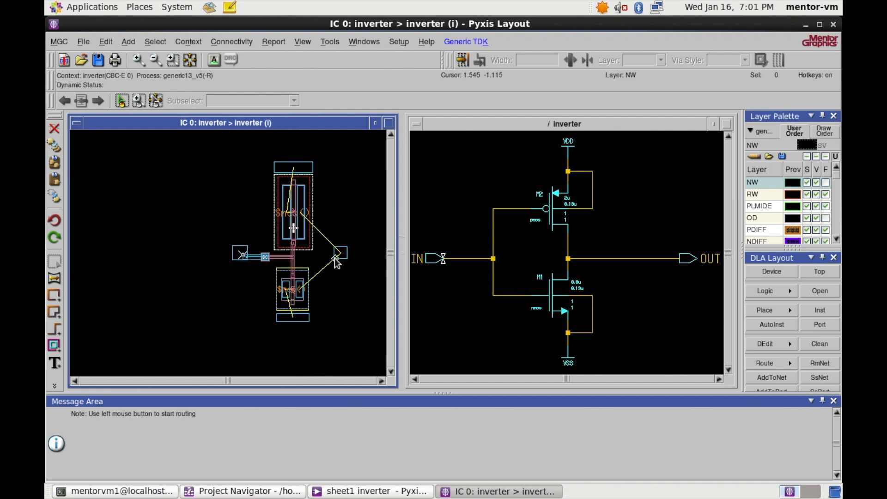
- Route metal1 from the PMOS drain right and down to the NMOS drain
{"action": "scroll", "coordinate": [335, 261], "scroll_direction": "up", "scroll_amount": 2}
{"action": "left_click", "coordinate": [336, 262]}
{"action": "scroll", "coordinate": [282, 262], "scroll_direction": "down", "scroll_amount": 1}
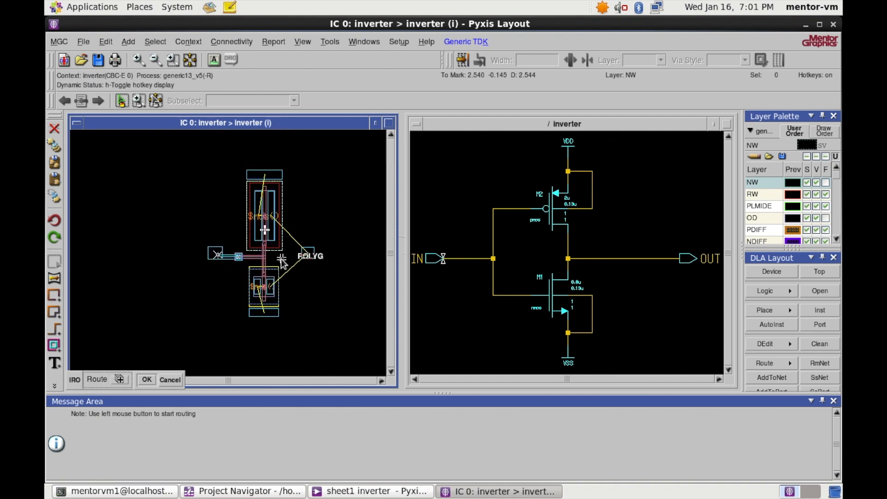
{"action": "scroll", "coordinate": [279, 264], "scroll_direction": "up", "scroll_amount": 1}
{"action": "scroll", "coordinate": [278, 252], "scroll_direction": "down", "scroll_amount": 1}
{"action": "scroll", "coordinate": [277, 234], "scroll_direction": "up", "scroll_amount": 1}
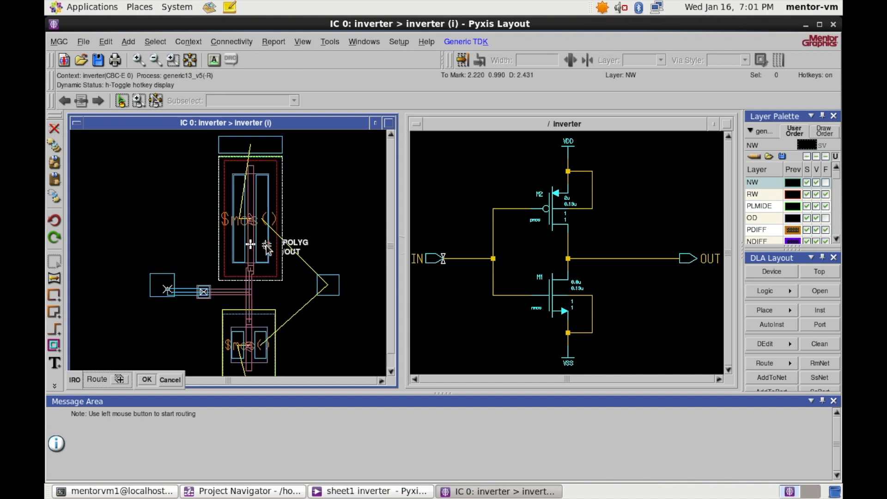
{"action": "left_click", "coordinate": [262, 240]}
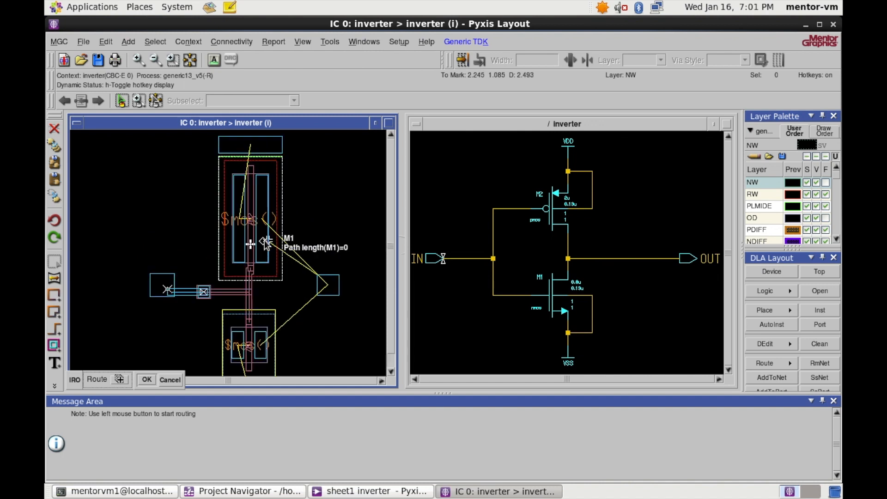
{"action": "left_click", "coordinate": [295, 240]}
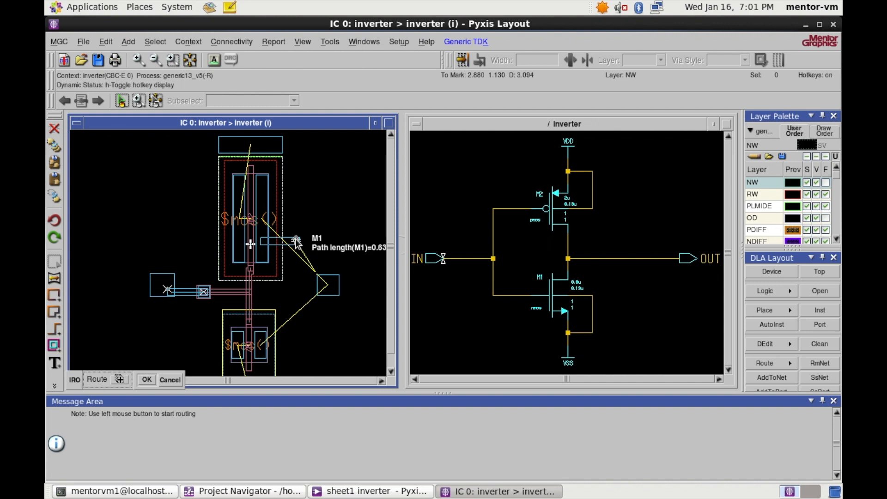
{"action": "left_click", "coordinate": [292, 345]}
{"action": "double_click", "coordinate": [263, 345]}
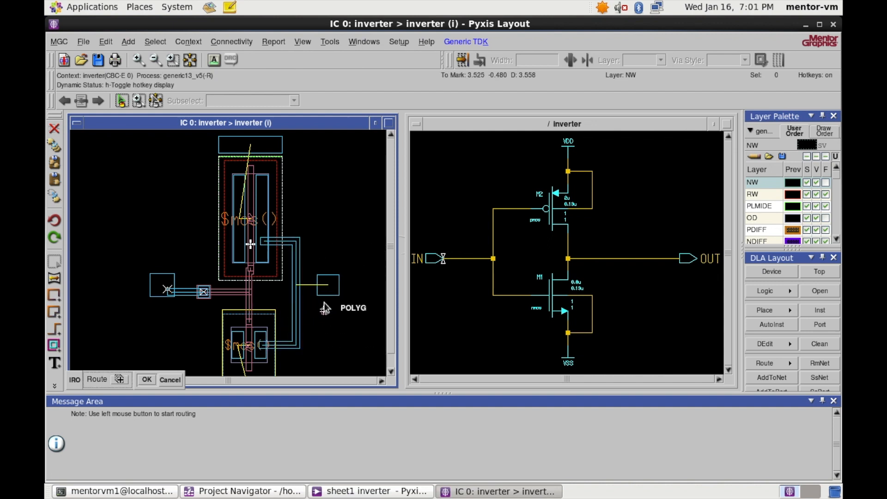
{"action": "scroll", "coordinate": [305, 286], "scroll_direction": "up", "scroll_amount": 1}
{"action": "scroll", "coordinate": [296, 284], "scroll_direction": "down", "scroll_amount": 2}
{"action": "scroll", "coordinate": [294, 284], "scroll_direction": "up", "scroll_amount": 2}
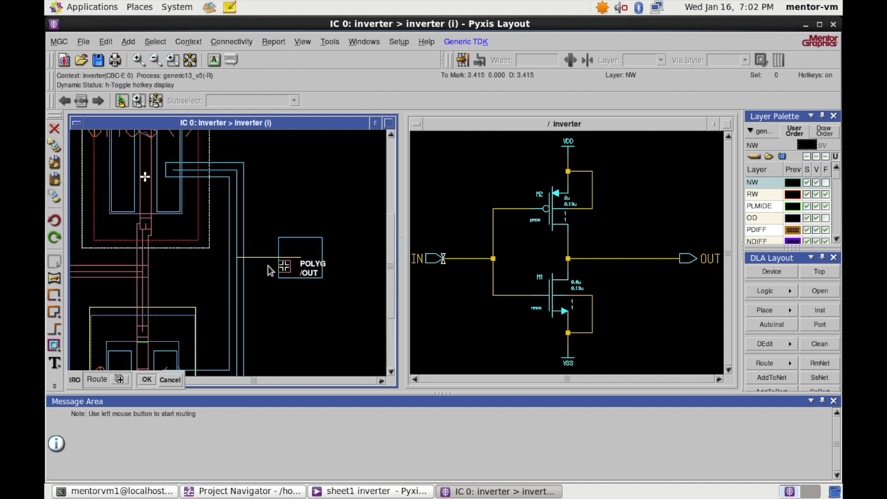
- Begin an extra route from the OUT pin, then cancel the unfinished route
{"action": "left_click", "coordinate": [239, 259]}
{"action": "scroll", "coordinate": [300, 252], "scroll_direction": "down", "scroll_amount": 3}
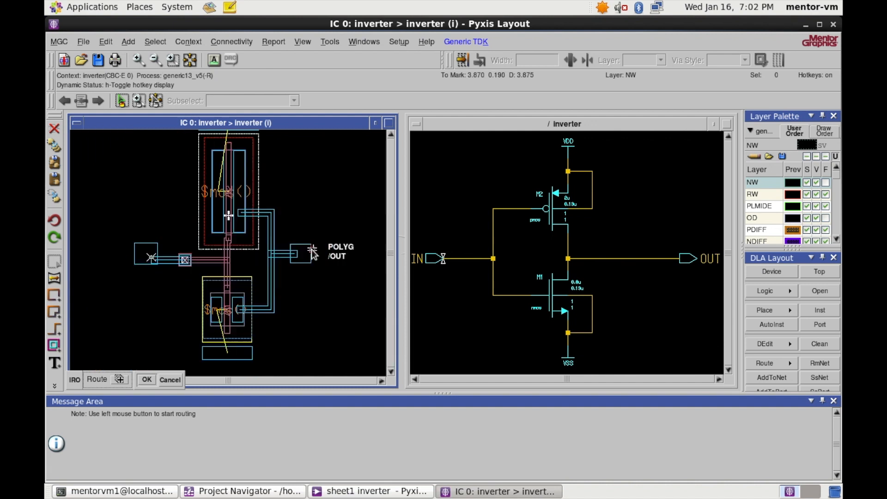
{"action": "scroll", "coordinate": [301, 238], "scroll_direction": "up", "scroll_amount": 3}
{"action": "scroll", "coordinate": [300, 238], "scroll_direction": "down", "scroll_amount": 3}
{"action": "scroll", "coordinate": [277, 259], "scroll_direction": "up", "scroll_amount": 2}
{"action": "scroll", "coordinate": [267, 298], "scroll_direction": "up", "scroll_amount": 1}
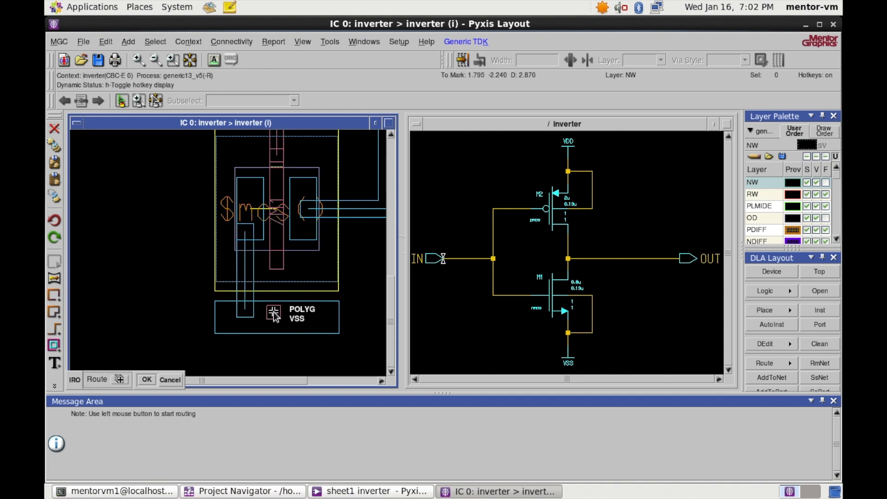
{"action": "scroll", "coordinate": [266, 217], "scroll_direction": "down", "scroll_amount": 3}
{"action": "scroll", "coordinate": [267, 217], "scroll_direction": "up", "scroll_amount": 2}
{"action": "scroll", "coordinate": [257, 232], "scroll_direction": "down", "scroll_amount": 1}
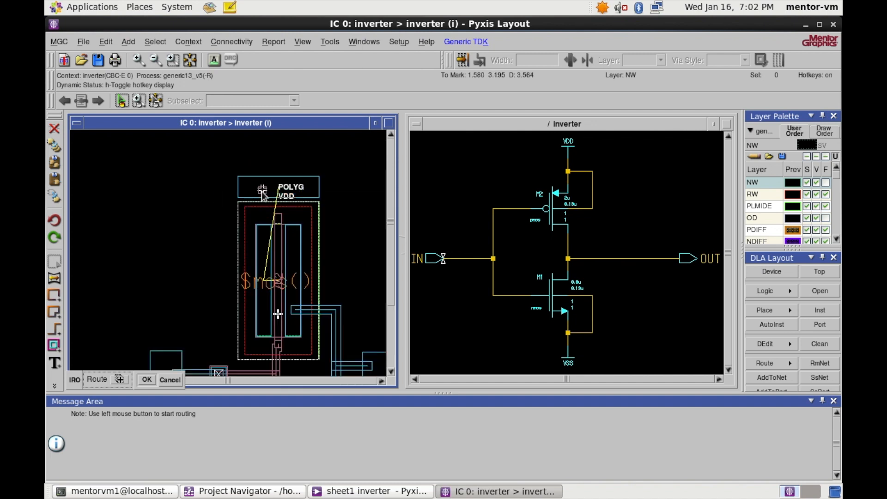
{"action": "scroll", "coordinate": [256, 232], "scroll_direction": "up", "scroll_amount": 1}
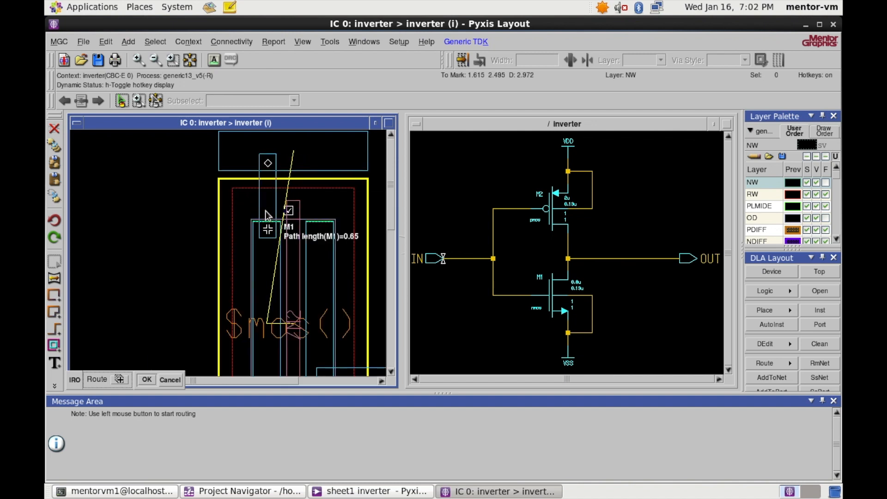
{"action": "scroll", "coordinate": [281, 235], "scroll_direction": "down", "scroll_amount": 3}
{"action": "scroll", "coordinate": [282, 245], "scroll_direction": "up", "scroll_amount": 2}
{"action": "key", "text": "Escape"}
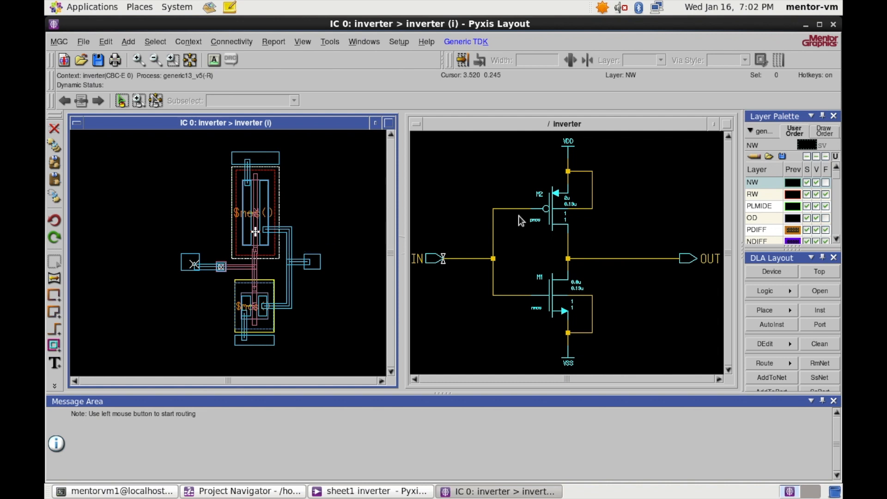
- Highlight the VDD and VSS nets in the schematic, then activate the layout window
{"action": "scroll", "coordinate": [243, 221], "scroll_direction": "up", "scroll_amount": 2}
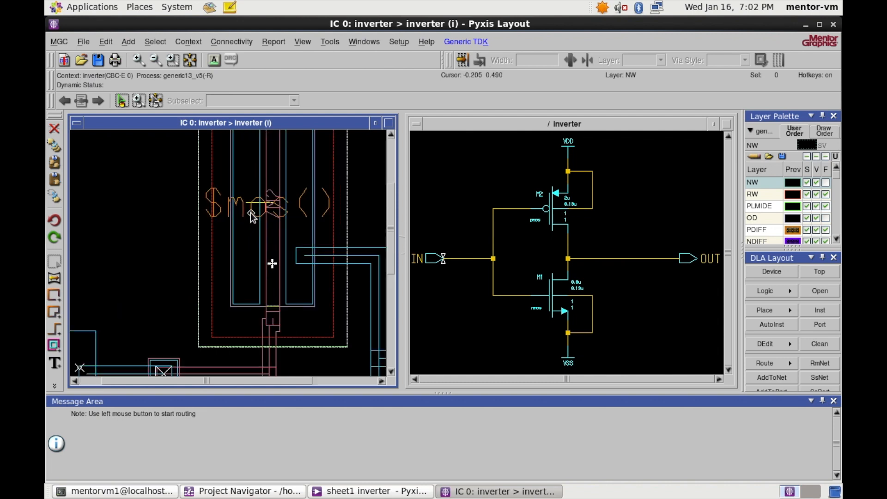
{"action": "scroll", "coordinate": [251, 215], "scroll_direction": "down", "scroll_amount": 2}
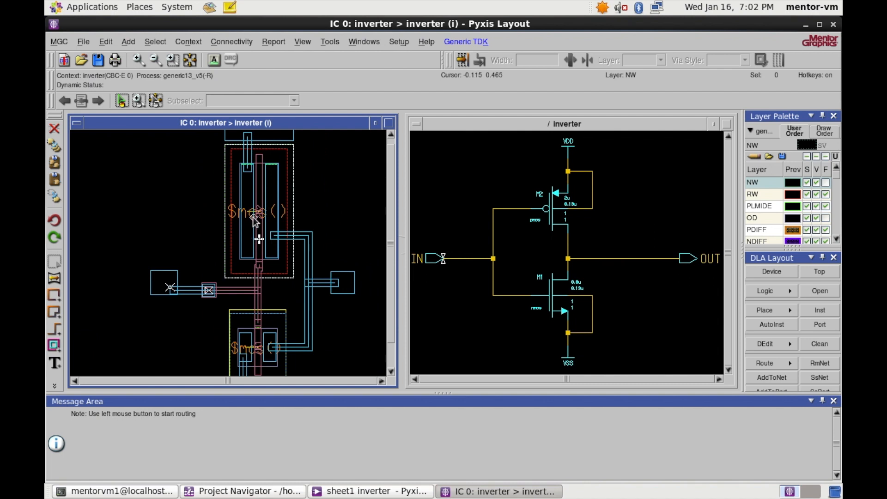
{"action": "scroll", "coordinate": [254, 221], "scroll_direction": "up", "scroll_amount": 2}
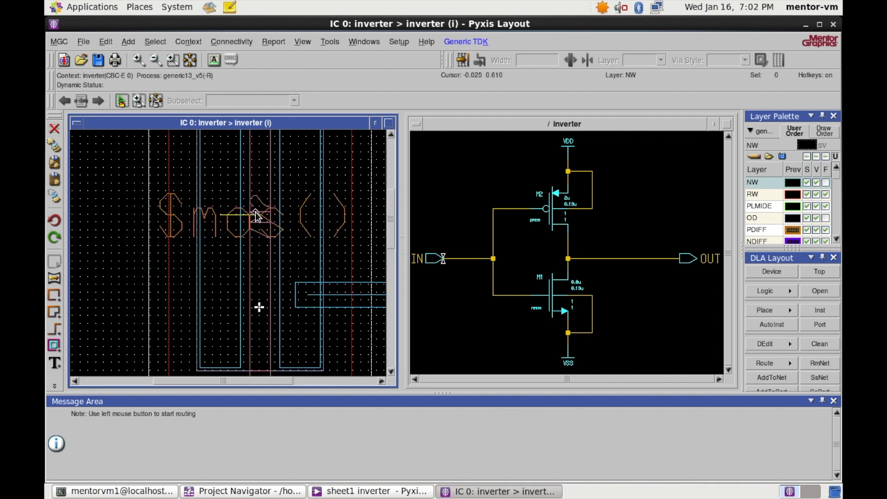
{"action": "scroll", "coordinate": [256, 215], "scroll_direction": "down", "scroll_amount": 3}
{"action": "scroll", "coordinate": [254, 220], "scroll_direction": "up", "scroll_amount": 1}
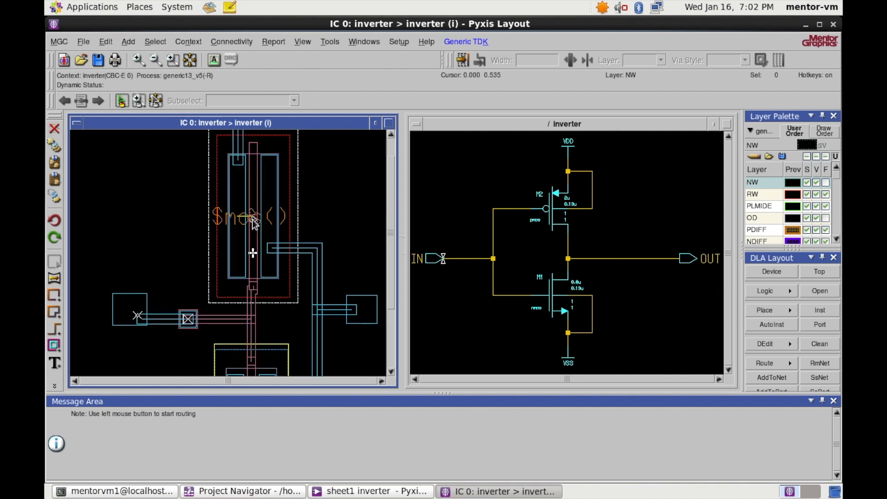
{"action": "left_click", "coordinate": [583, 207]}
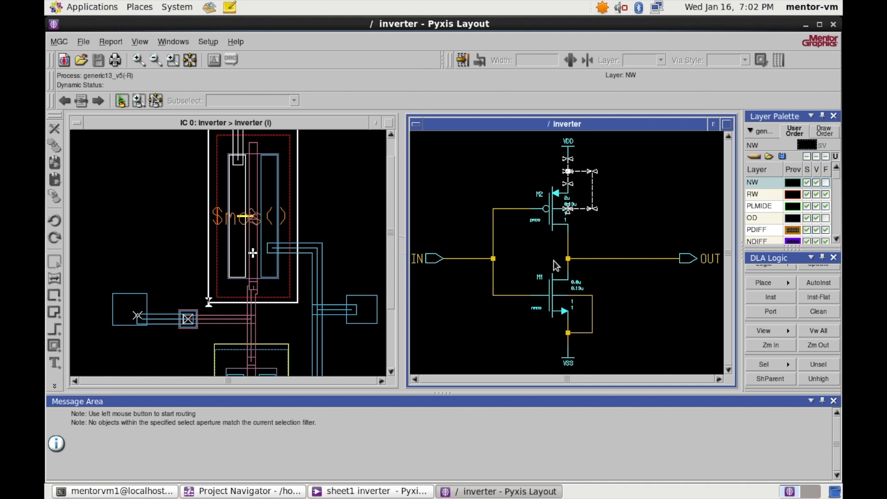
{"action": "left_click", "coordinate": [593, 317]}
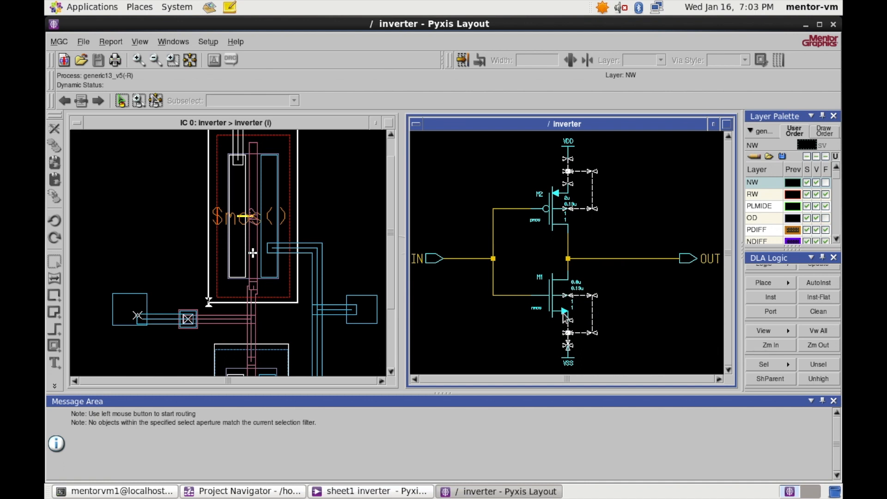
{"action": "left_click", "coordinate": [342, 122]}
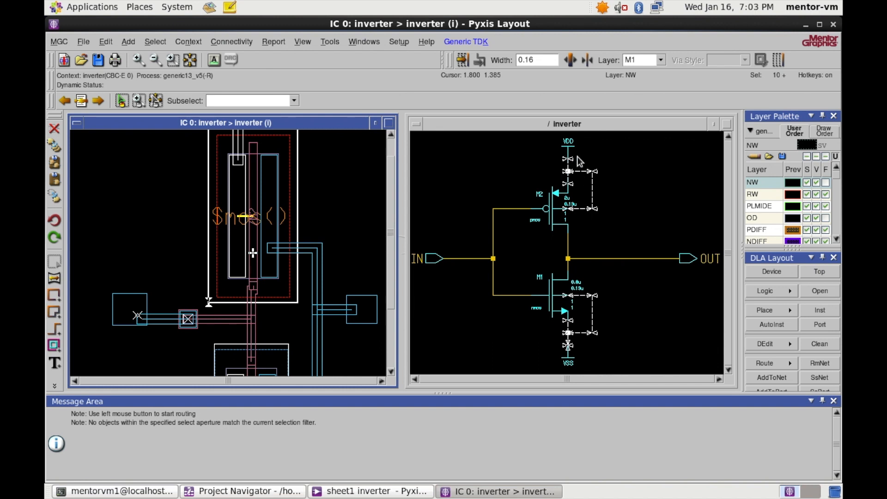
- Clear the PMOS M2 selection and select the top metal1 VDD rectangle instead
{"action": "scroll", "coordinate": [250, 254], "scroll_direction": "down", "scroll_amount": 3}
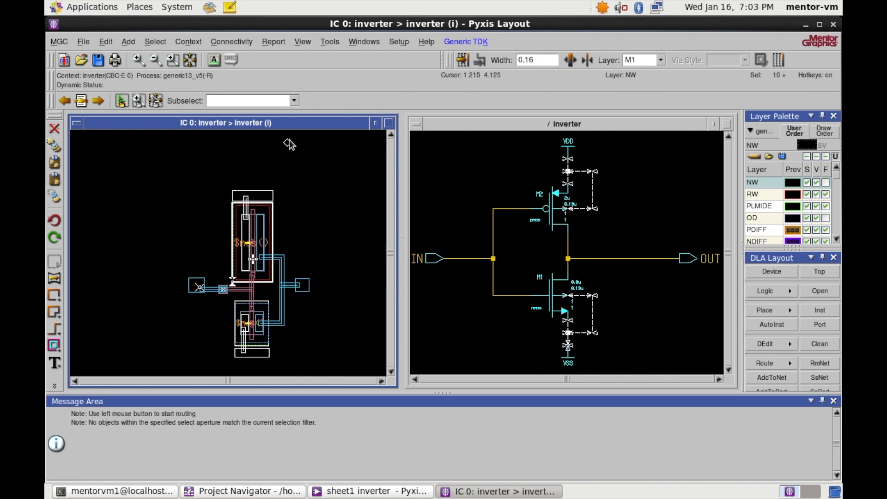
{"action": "left_click", "coordinate": [314, 178]}
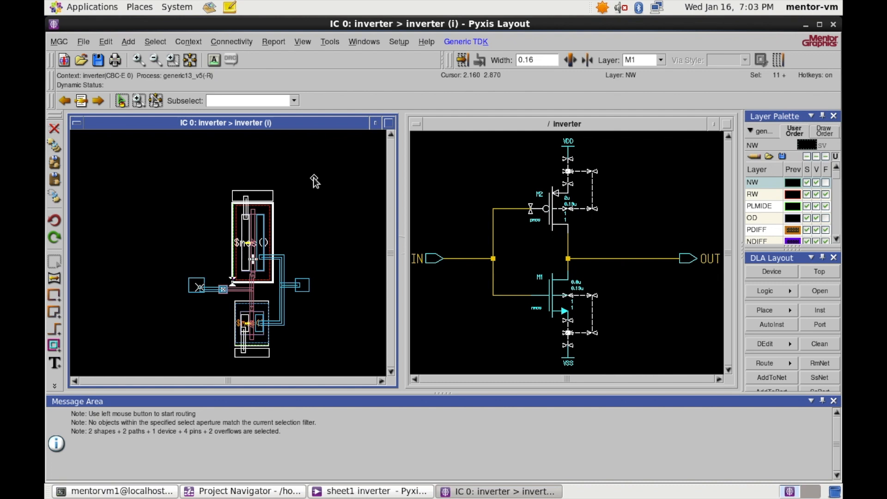
{"action": "key", "text": "F2"}
{"action": "scroll", "coordinate": [246, 200], "scroll_direction": "up", "scroll_amount": 3}
{"action": "scroll", "coordinate": [246, 200], "scroll_direction": "down", "scroll_amount": 3}
{"action": "scroll", "coordinate": [248, 202], "scroll_direction": "up", "scroll_amount": 3}
{"action": "scroll", "coordinate": [250, 204], "scroll_direction": "down", "scroll_amount": 1}
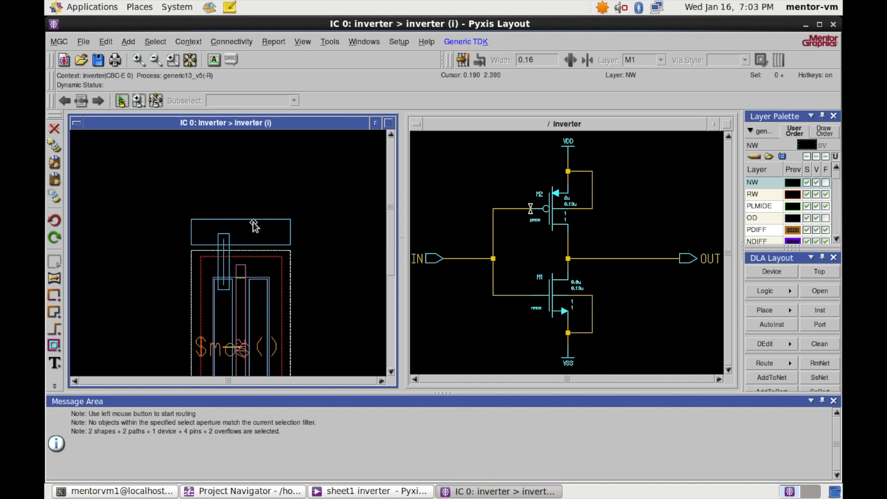
{"action": "left_click", "coordinate": [255, 226]}
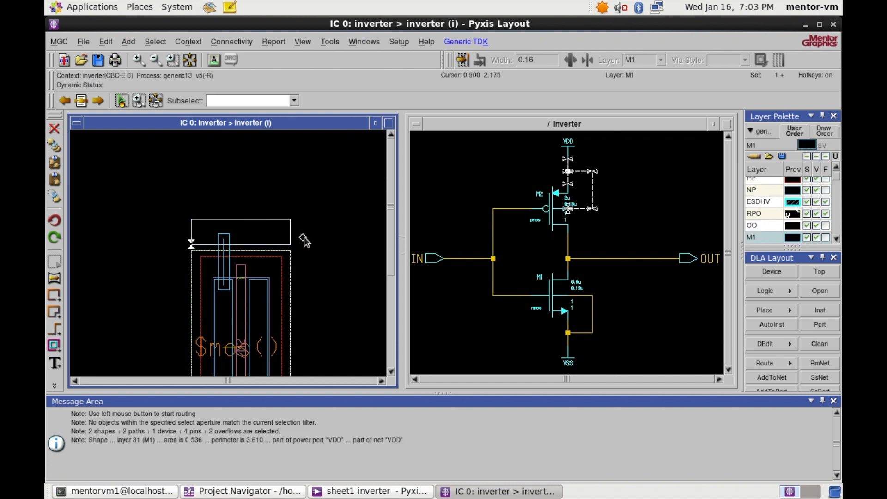
{"action": "scroll", "coordinate": [802, 319], "scroll_direction": "down", "scroll_amount": 3}
{"action": "scroll", "coordinate": [803, 319], "scroll_direction": "down", "scroll_amount": 5}
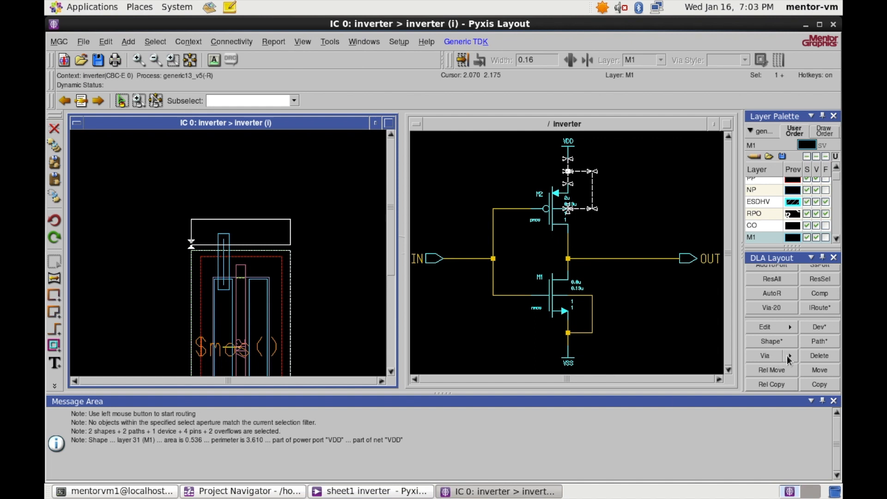
- Convert the selected VDD rectangle into an m1nwell via using Via > Shape Via
{"action": "left_click", "coordinate": [789, 357]}
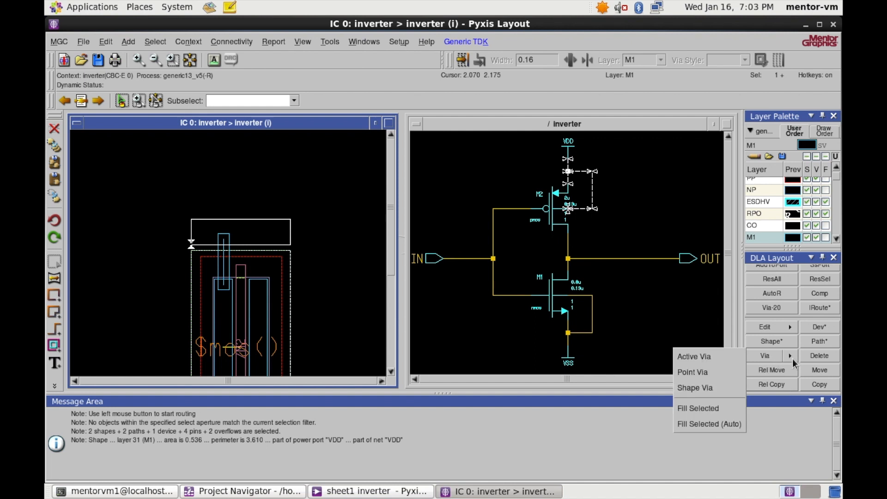
{"action": "left_click", "coordinate": [706, 412]}
{"action": "left_click_drag", "start_coordinate": [478, 158], "coordinate": [320, 231]}
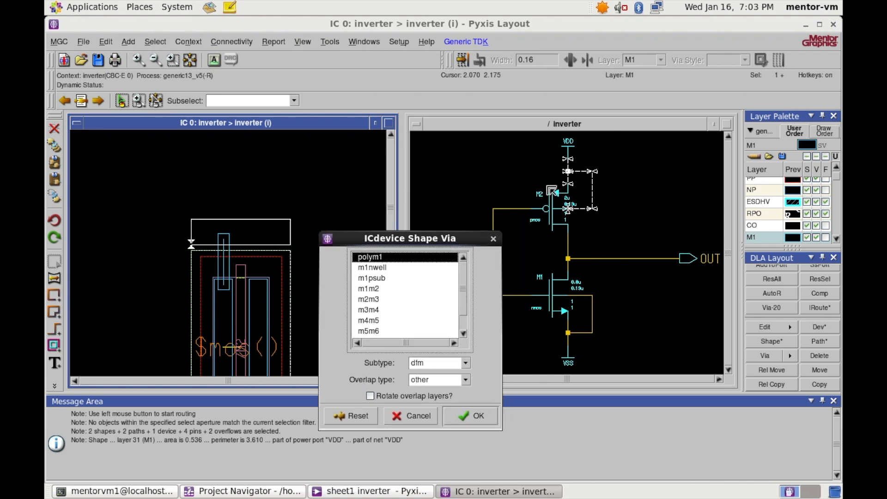
{"action": "left_click_drag", "start_coordinate": [413, 240], "coordinate": [425, 221]}
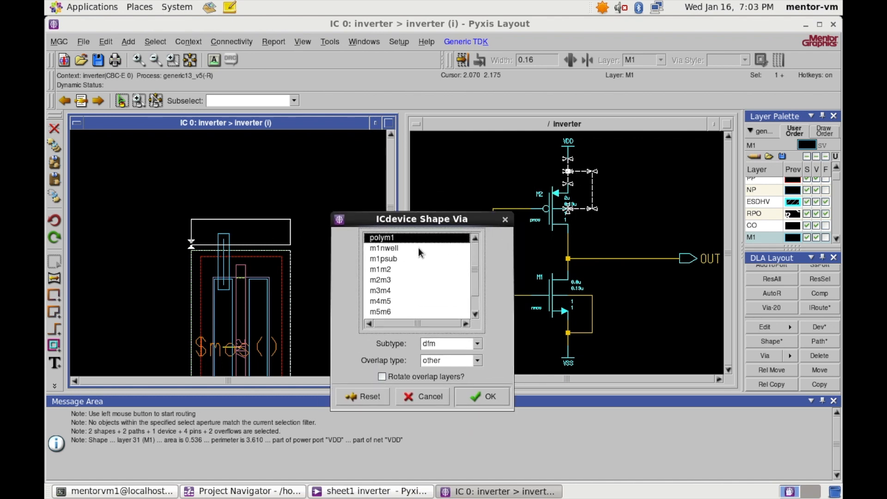
{"action": "left_click", "coordinate": [396, 249]}
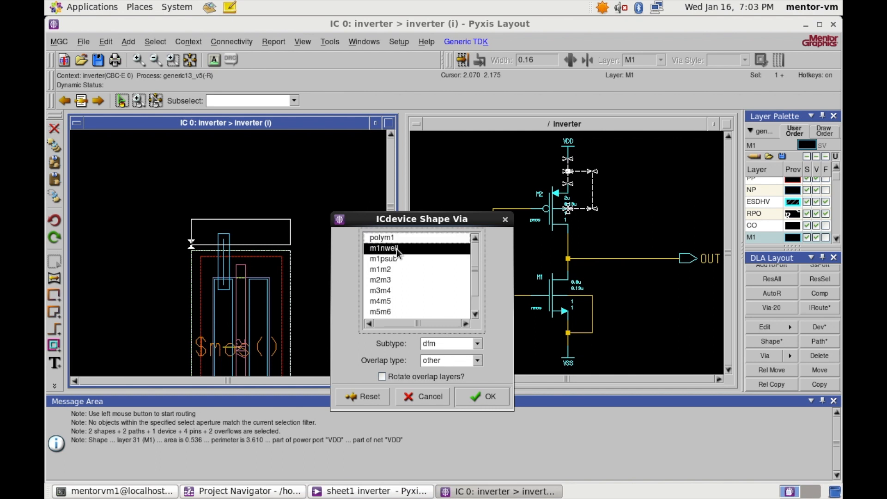
{"action": "left_click", "coordinate": [483, 397]}
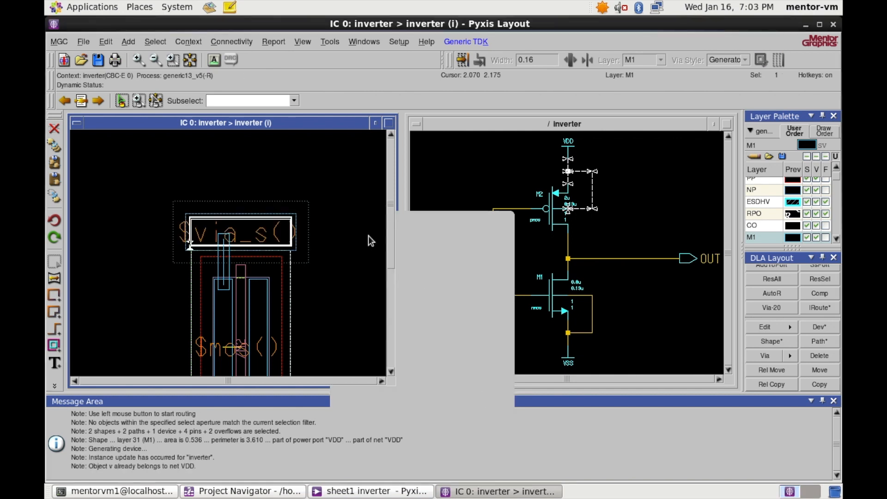
{"action": "scroll", "coordinate": [297, 242], "scroll_direction": "down", "scroll_amount": 7}
{"action": "scroll", "coordinate": [295, 278], "scroll_direction": "up", "scroll_amount": 8}
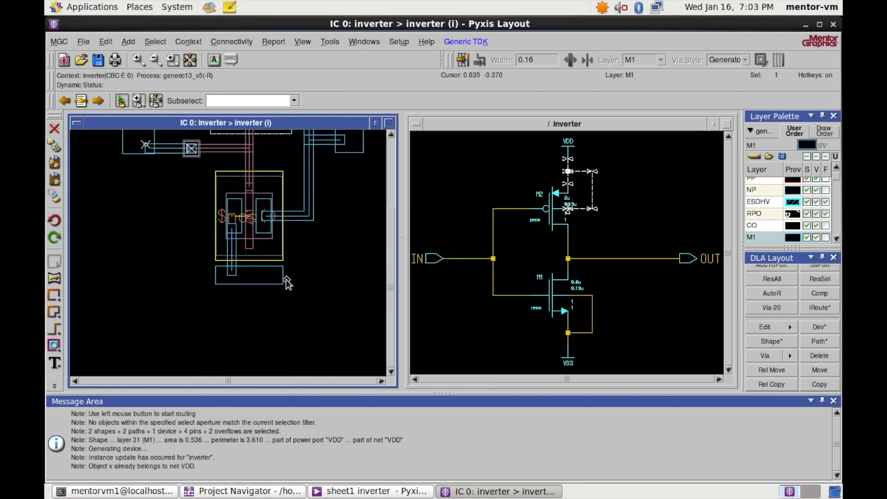
- Convert the bottom metal1 VSS rectangle into an m1psub shape via
{"action": "left_click", "coordinate": [254, 285]}
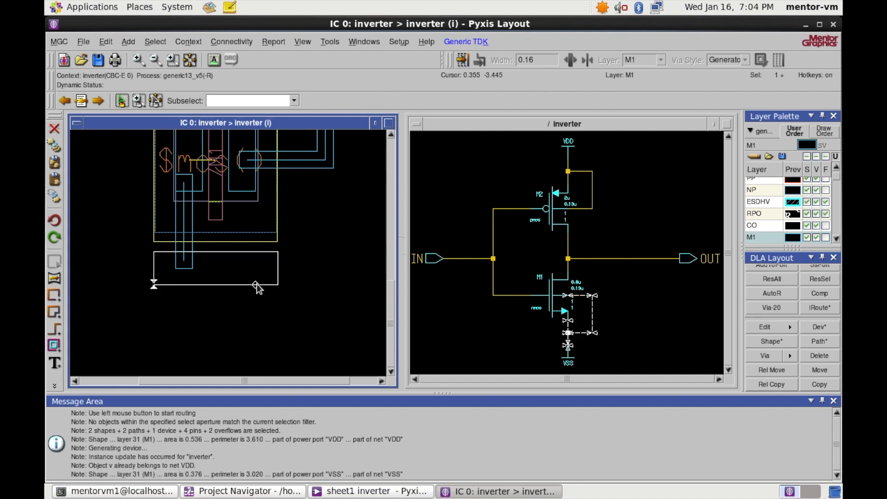
{"action": "left_click", "coordinate": [789, 356]}
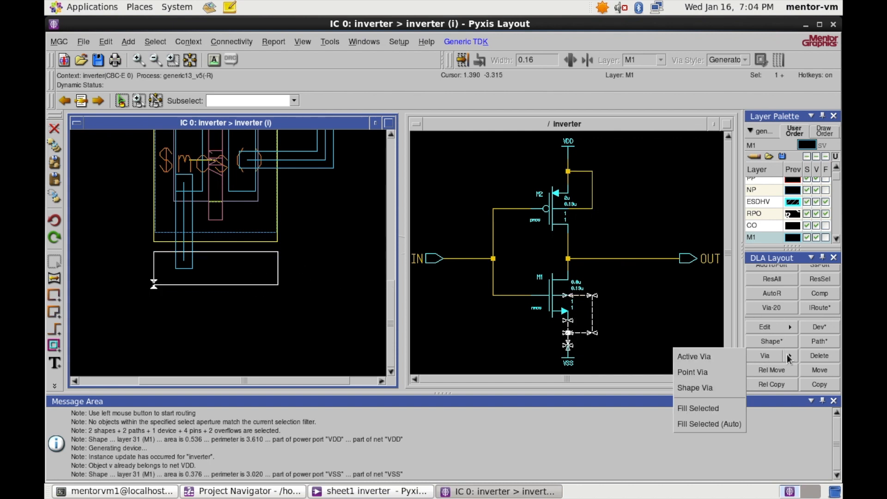
{"action": "left_click", "coordinate": [731, 409]}
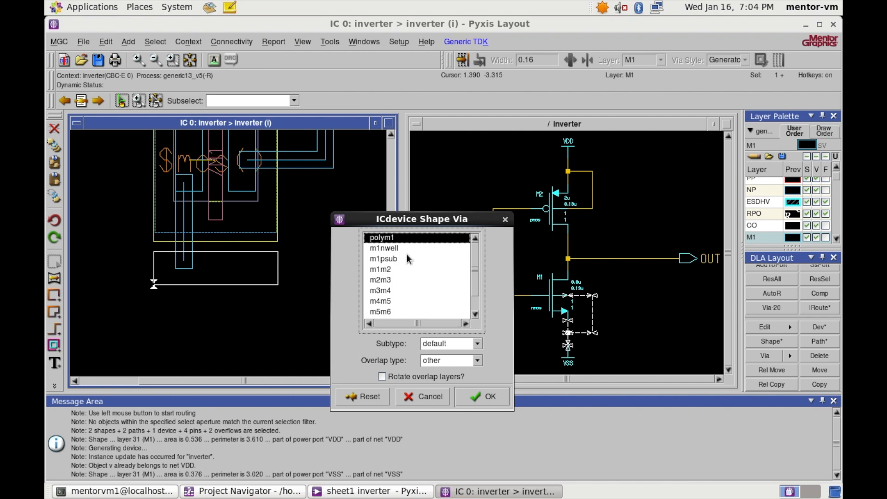
{"action": "left_click", "coordinate": [392, 259]}
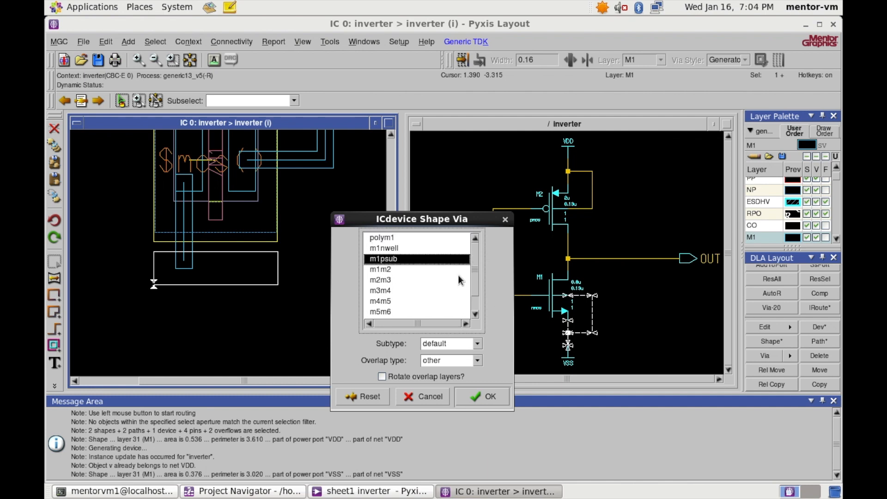
{"action": "left_click", "coordinate": [480, 394]}
- Fit the whole inverter cell in view and save it
{"action": "scroll", "coordinate": [347, 260], "scroll_direction": "down", "scroll_amount": 3}
{"action": "key", "text": "f"}
{"action": "key", "text": "ctrl+s"}
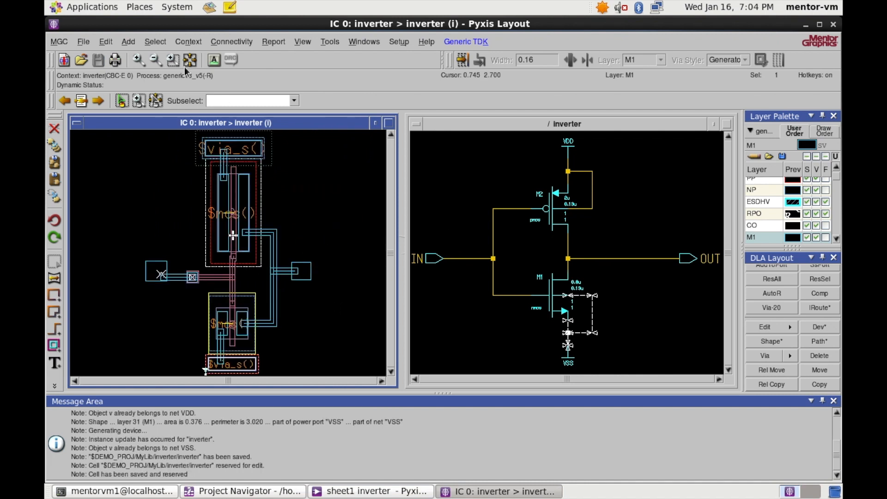
- Add Center/Middle-justified, 0.2-high text labels on all four ports, then save the cell
{"action": "left_click", "coordinate": [129, 44]}
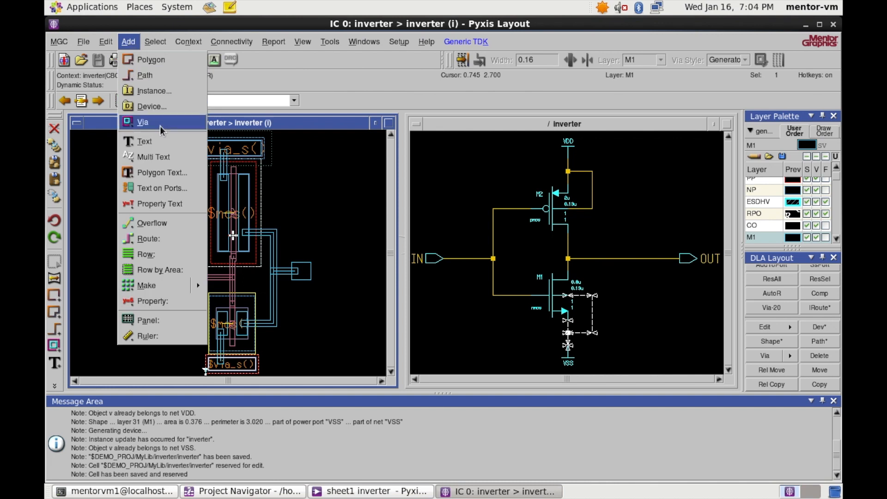
{"action": "left_click", "coordinate": [141, 141]}
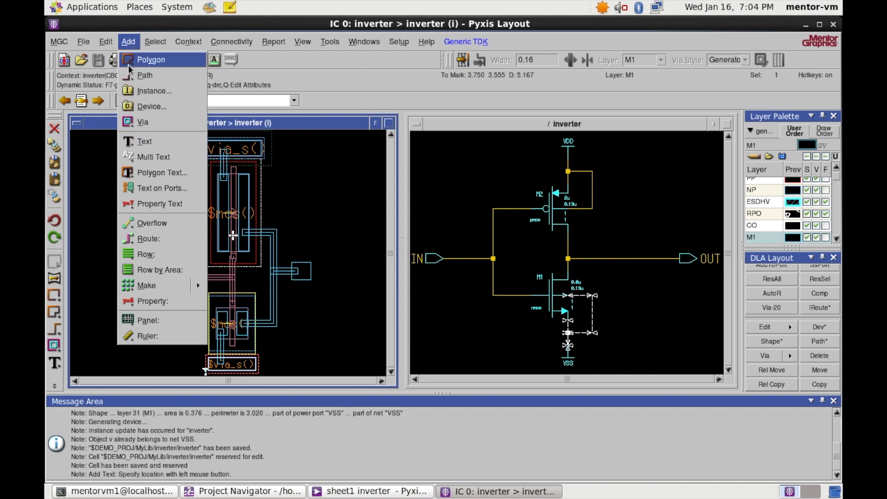
{"action": "left_click", "coordinate": [156, 189]}
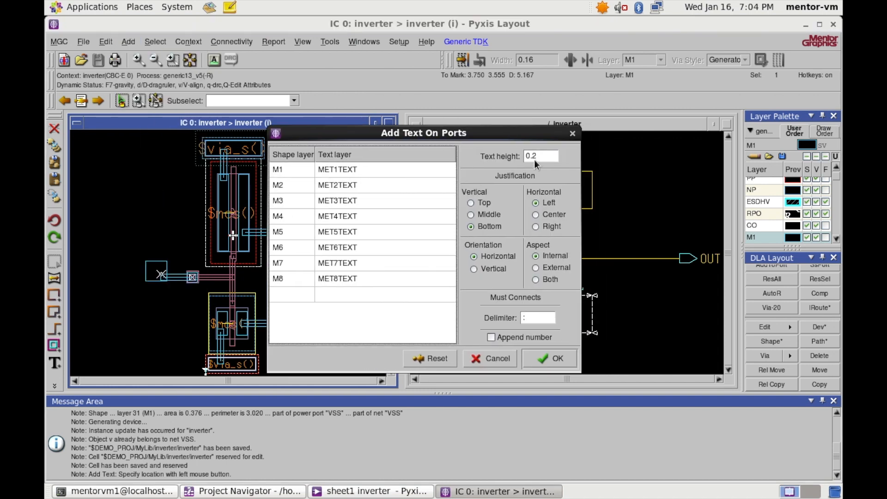
{"action": "left_click_drag", "start_coordinate": [474, 136], "coordinate": [572, 138]}
{"action": "left_click_drag", "start_coordinate": [640, 160], "coordinate": [621, 160]}
{"action": "left_click", "coordinate": [642, 159]}
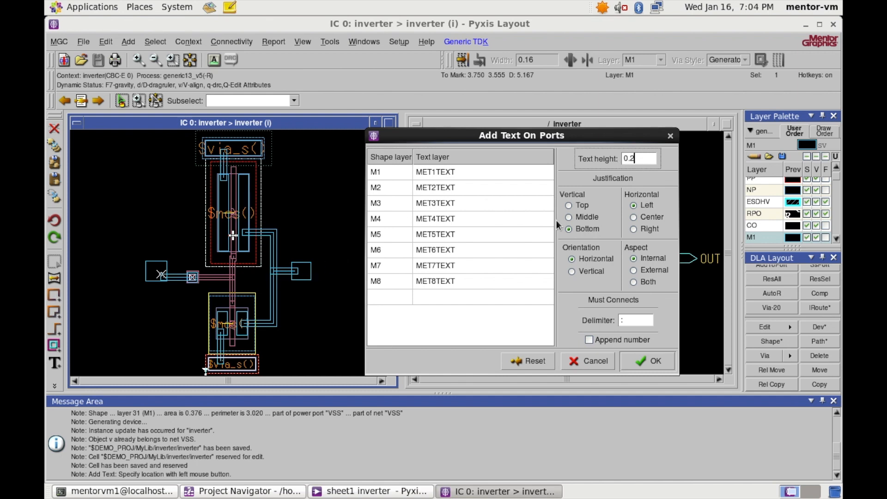
{"action": "left_click_drag", "start_coordinate": [646, 157], "coordinate": [619, 159]}
{"action": "left_click_drag", "start_coordinate": [544, 136], "coordinate": [541, 128]}
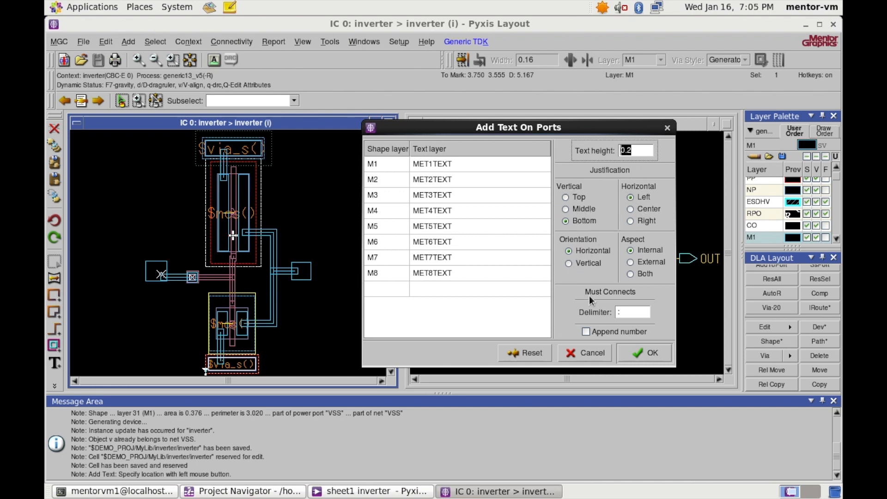
{"action": "left_click", "coordinate": [672, 221]}
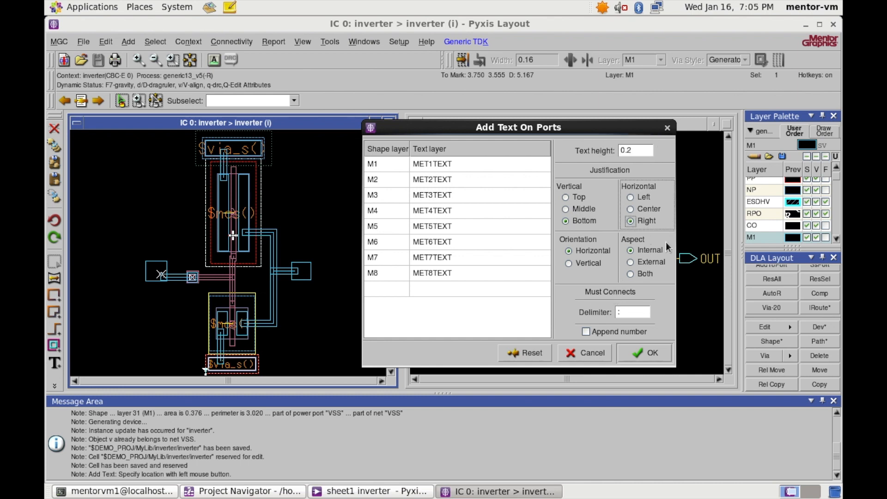
{"action": "left_click", "coordinate": [631, 209]}
{"action": "left_click", "coordinate": [566, 208]}
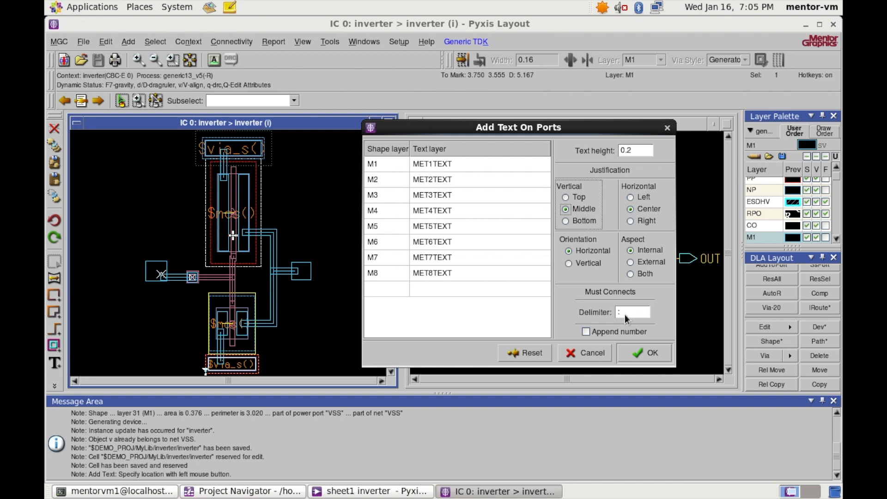
{"action": "left_click", "coordinate": [651, 353]}
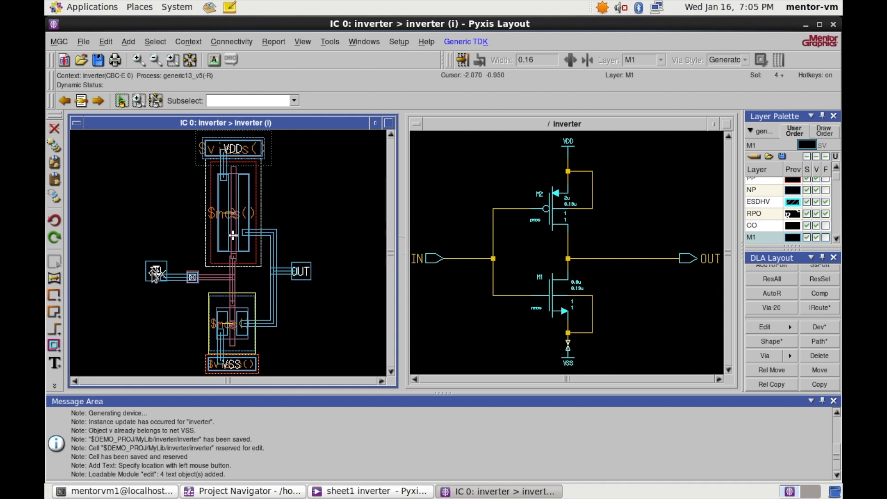
{"action": "key", "text": "ctrl+s"}
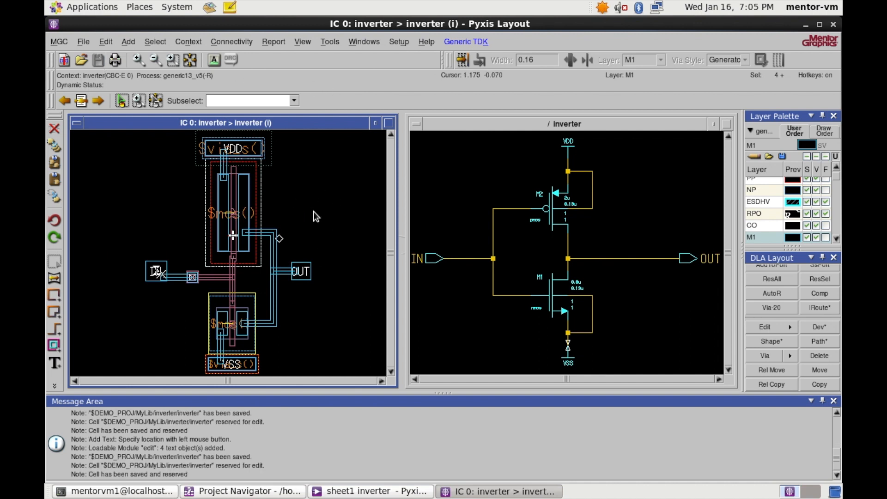